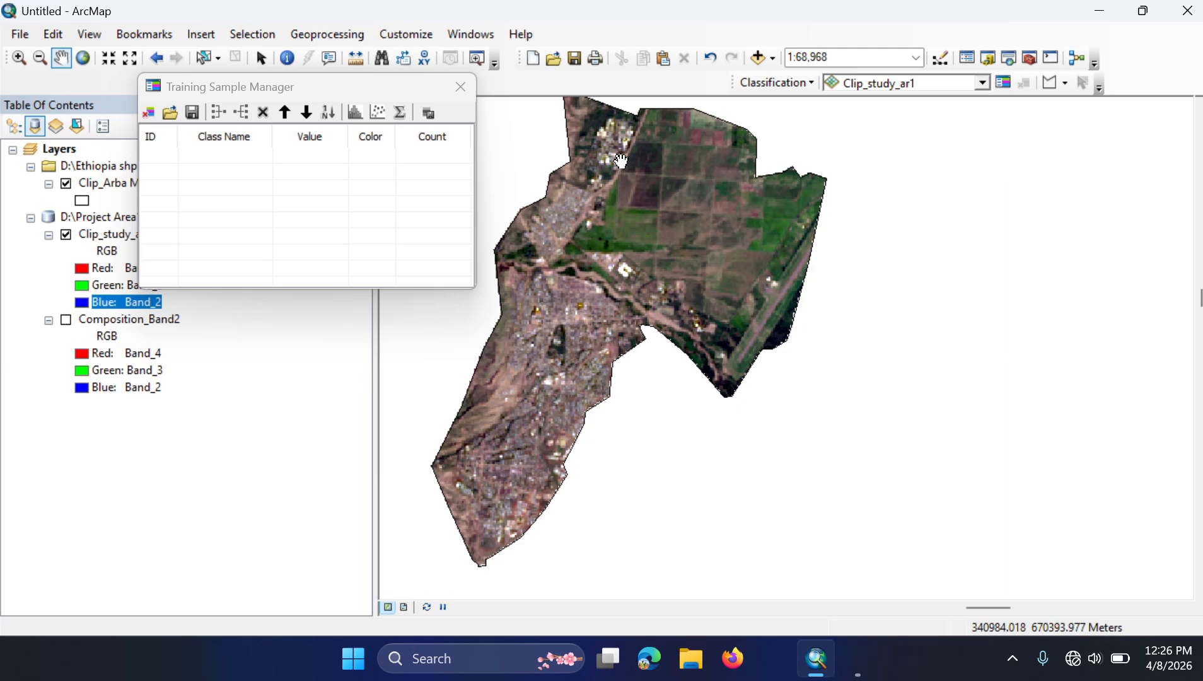
left_click_drag(661, 237, 745, 280)
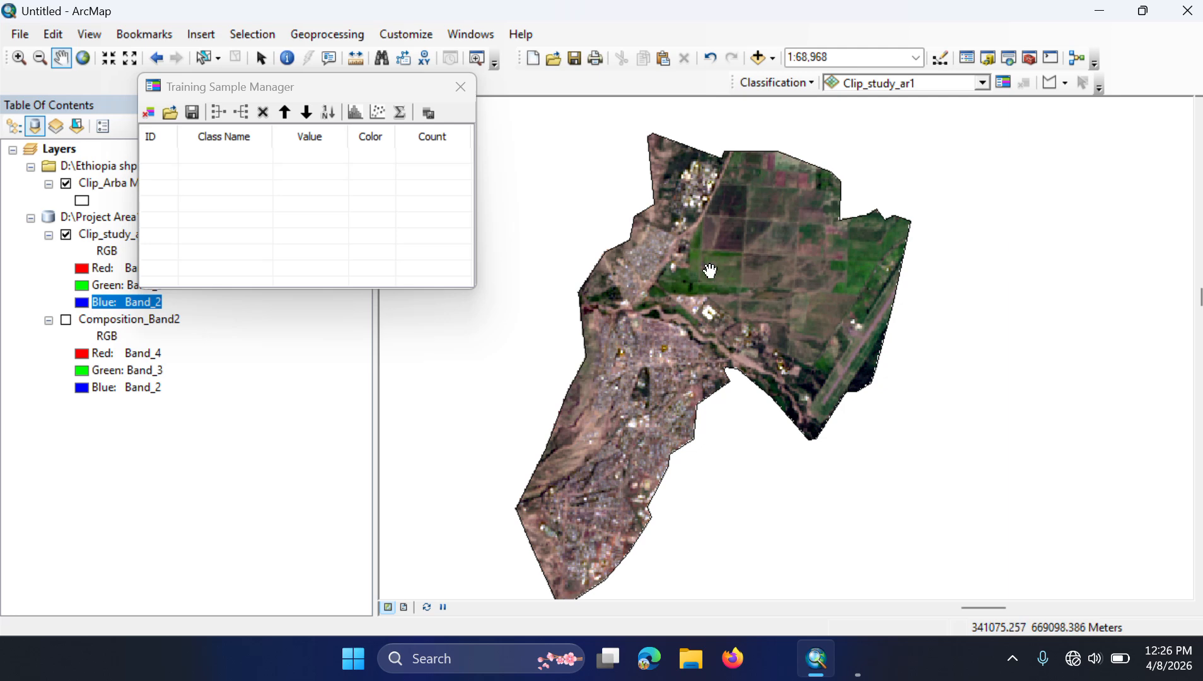
left_click_drag(351, 89, 309, 57)
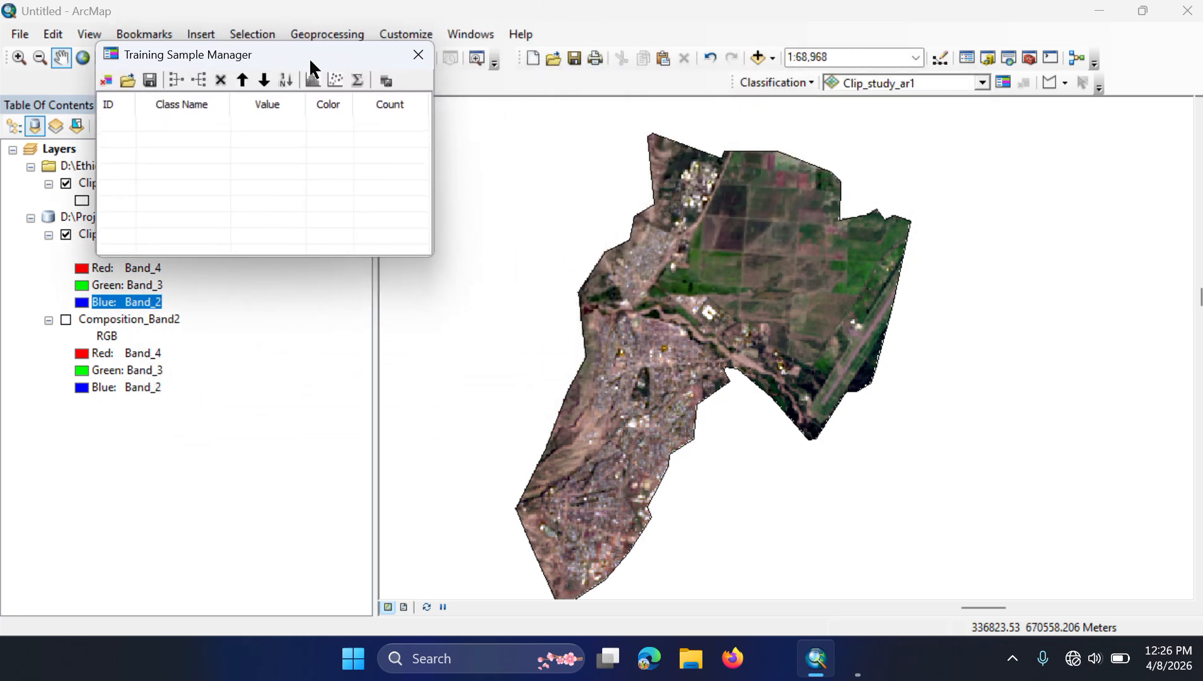
right_click(819, 36)
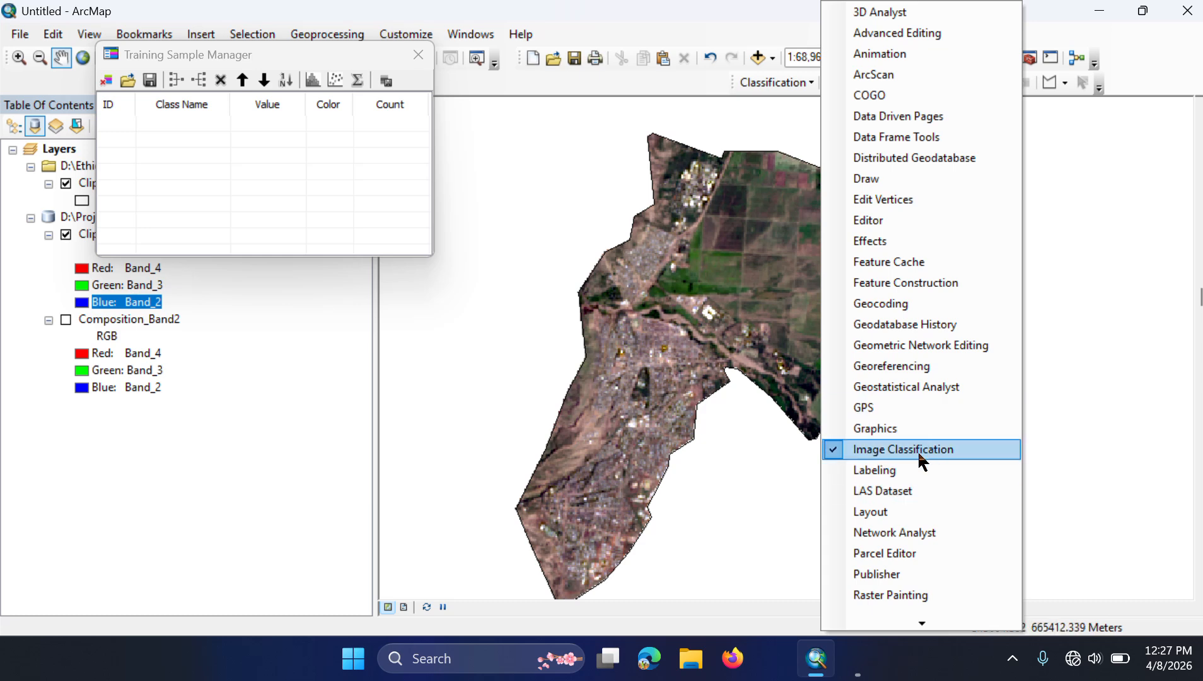
left_click(609, 220)
mouse_move(701, 292)
left_mouse_down()
mouse_move(878, 420)
mouse_move(724, 288)
left_mouse_up()
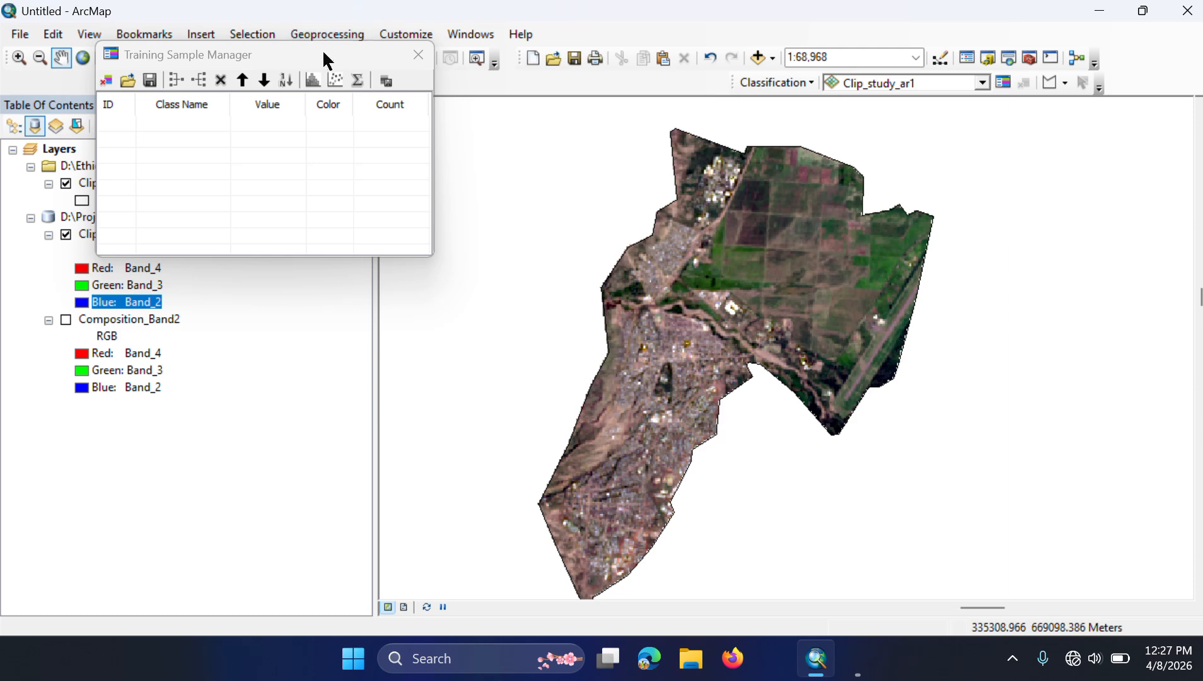
left_click_drag(325, 56, 1069, 7)
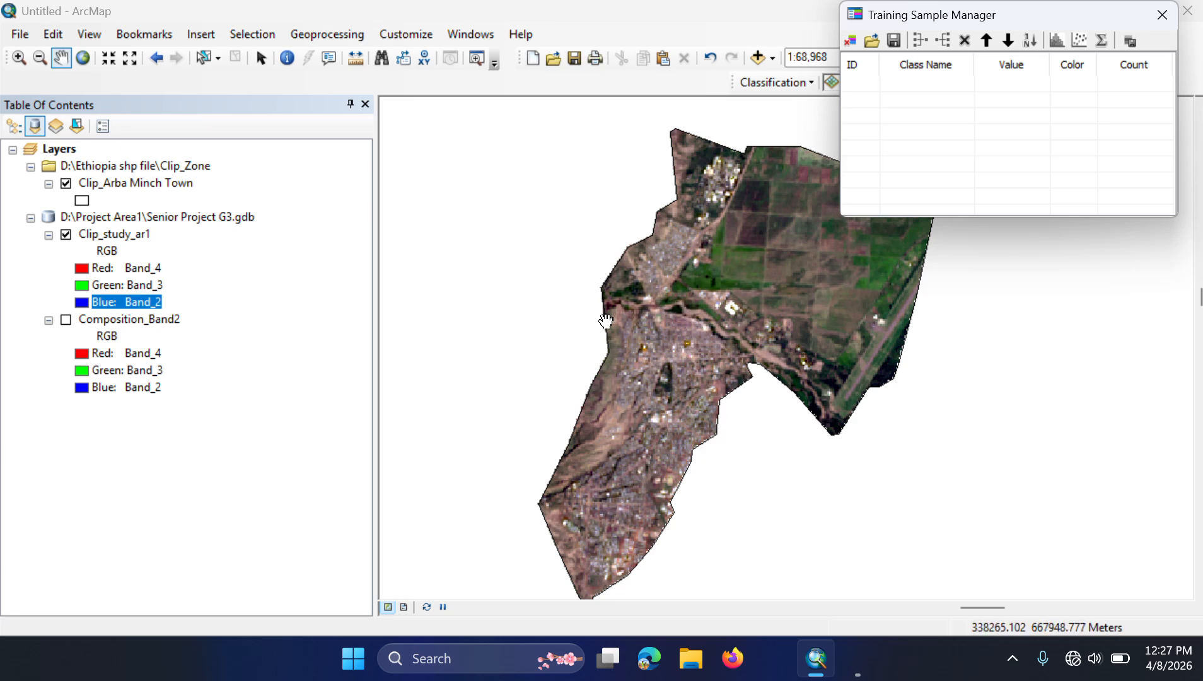
left_click_drag(676, 309, 558, 293)
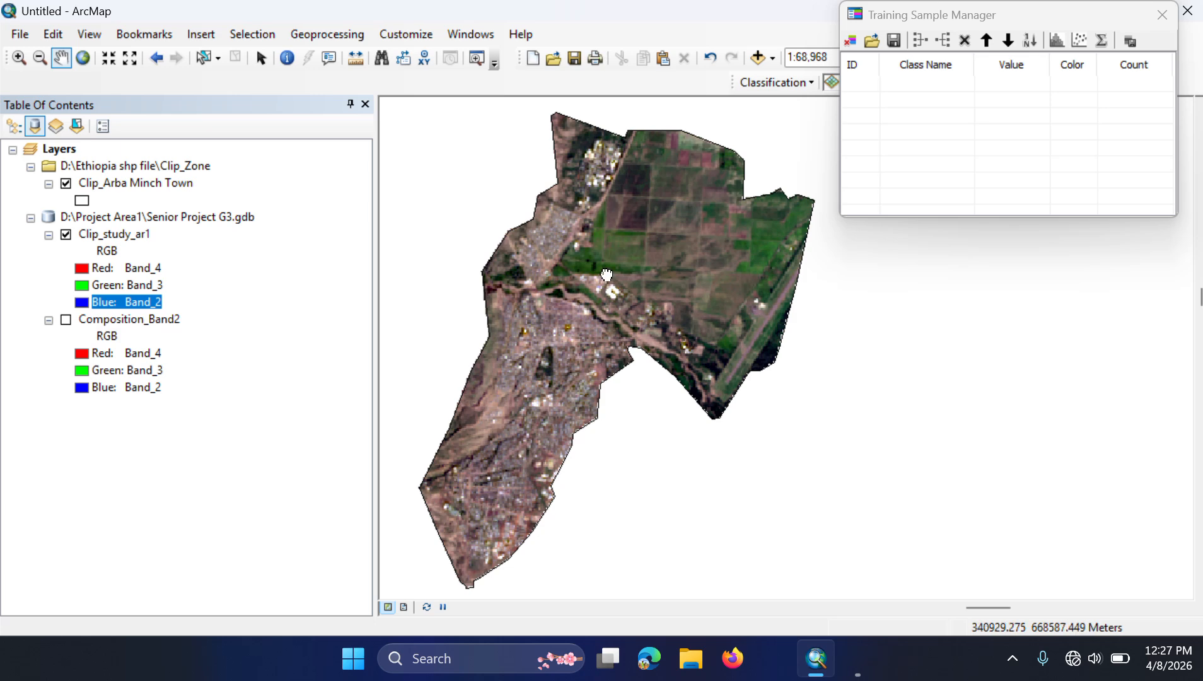
left_click_drag(612, 279, 658, 279)
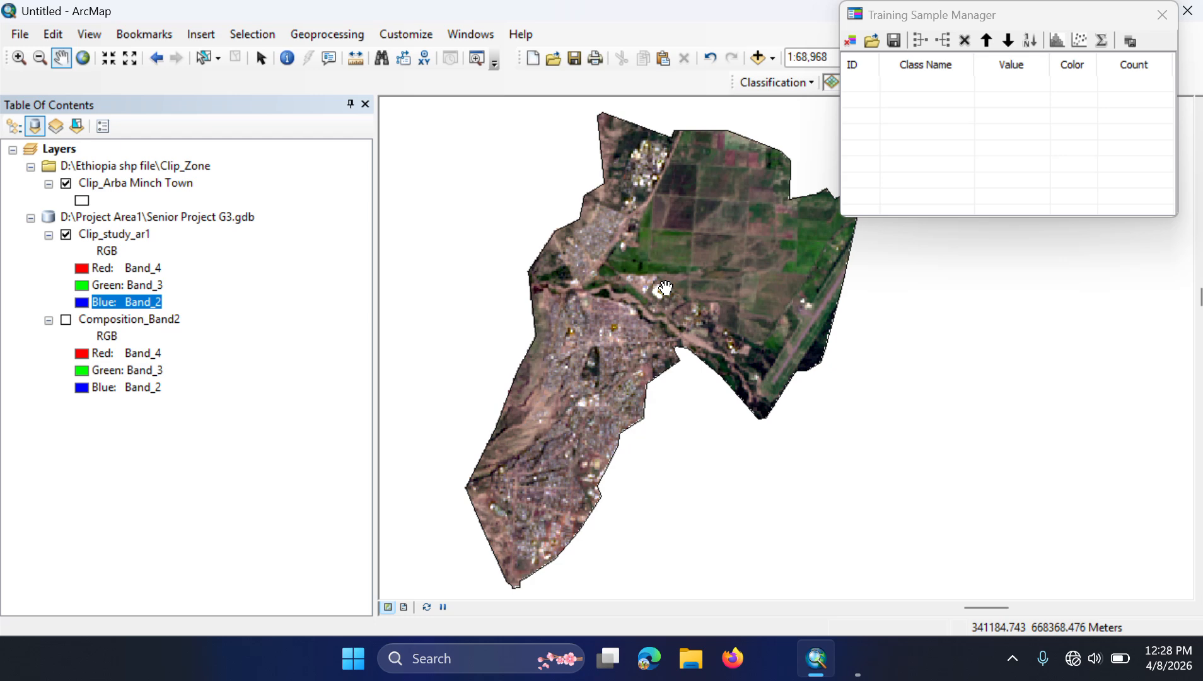
mouse_move(672, 285)
left_mouse_down()
mouse_move(621, 287)
mouse_move(639, 297)
mouse_move(653, 285)
left_mouse_up()
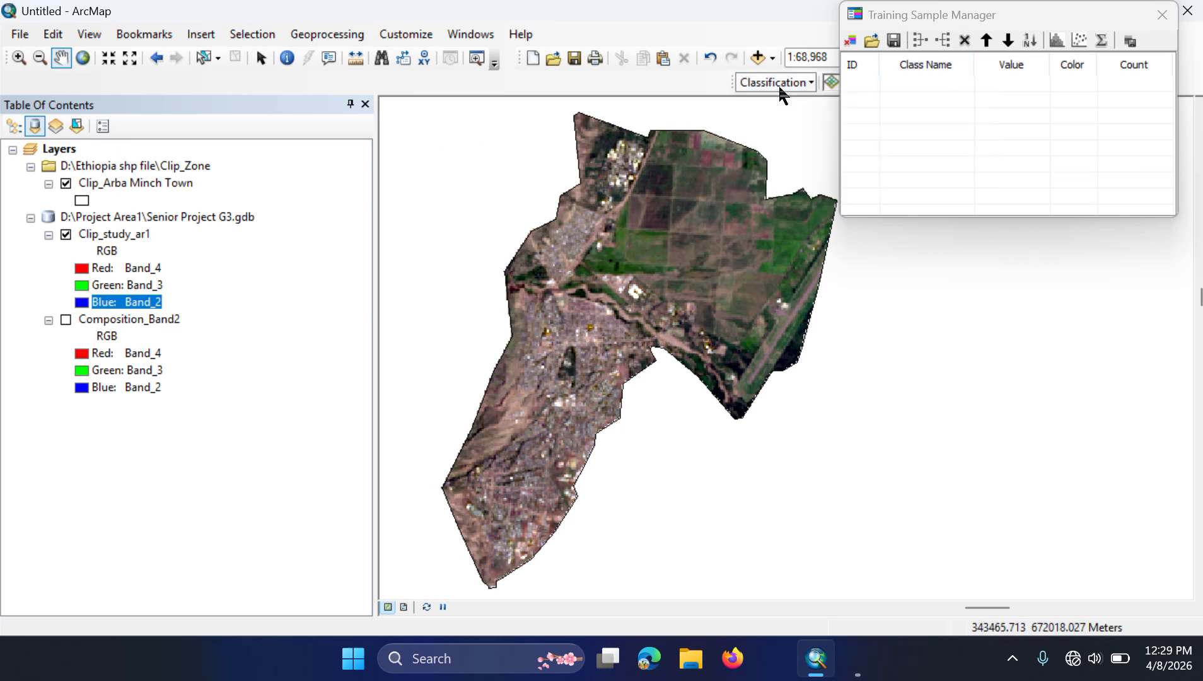
Move the Training Sample Manager over the table of contents and draw seven circular training samples across the farmland in the northeast
left_click_drag(978, 17, 209, 30)
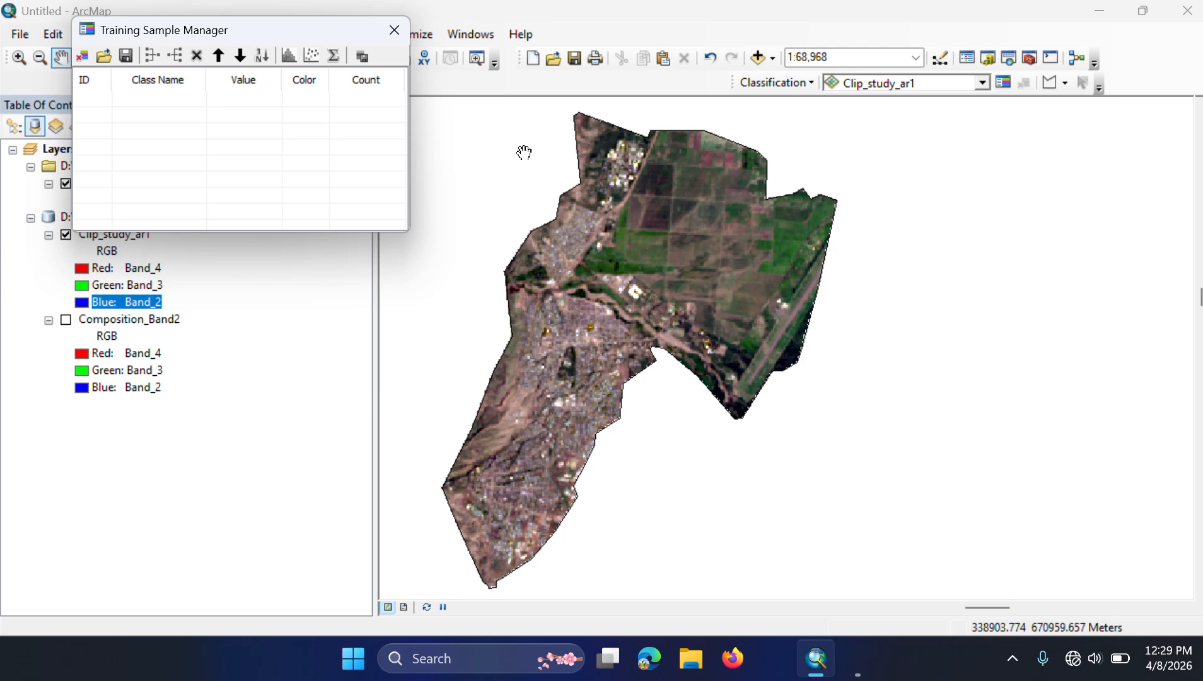
left_click_drag(204, 31, 197, 231)
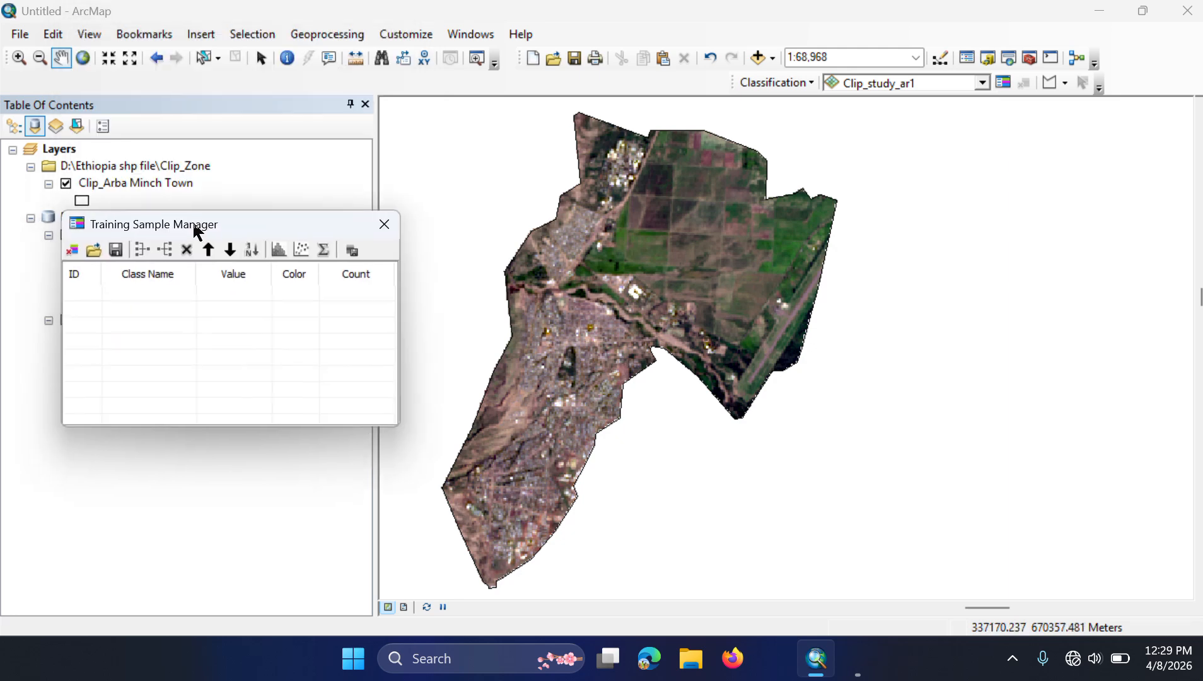
left_click(1064, 85)
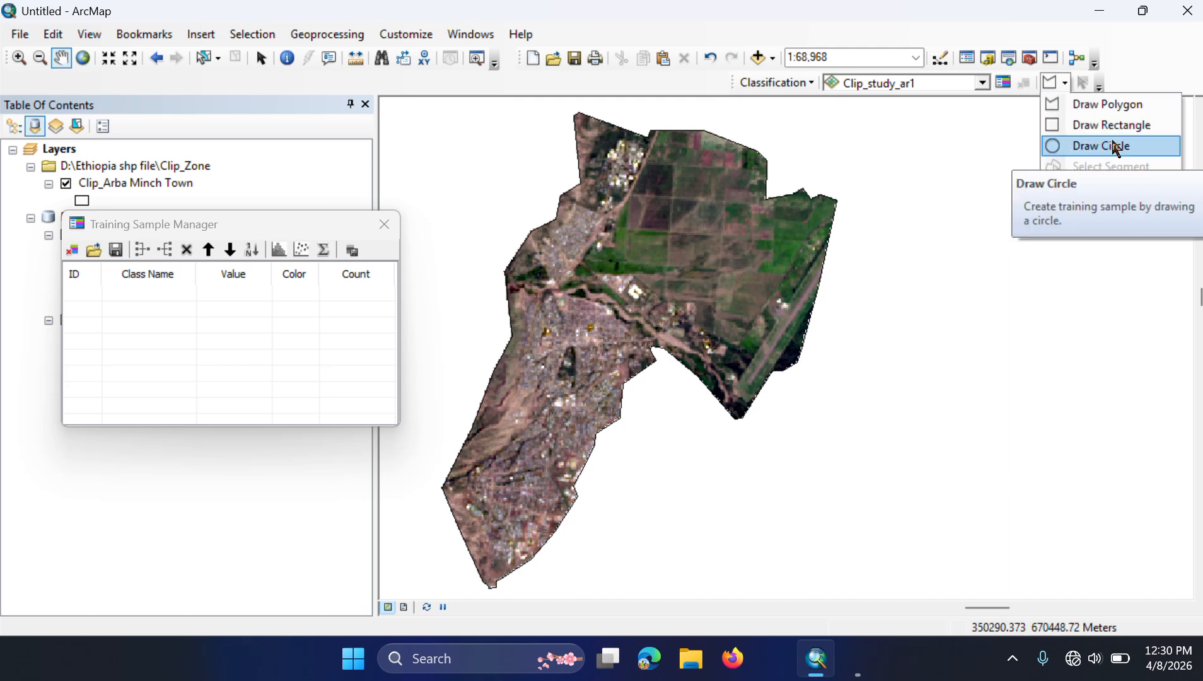
left_click(1113, 146)
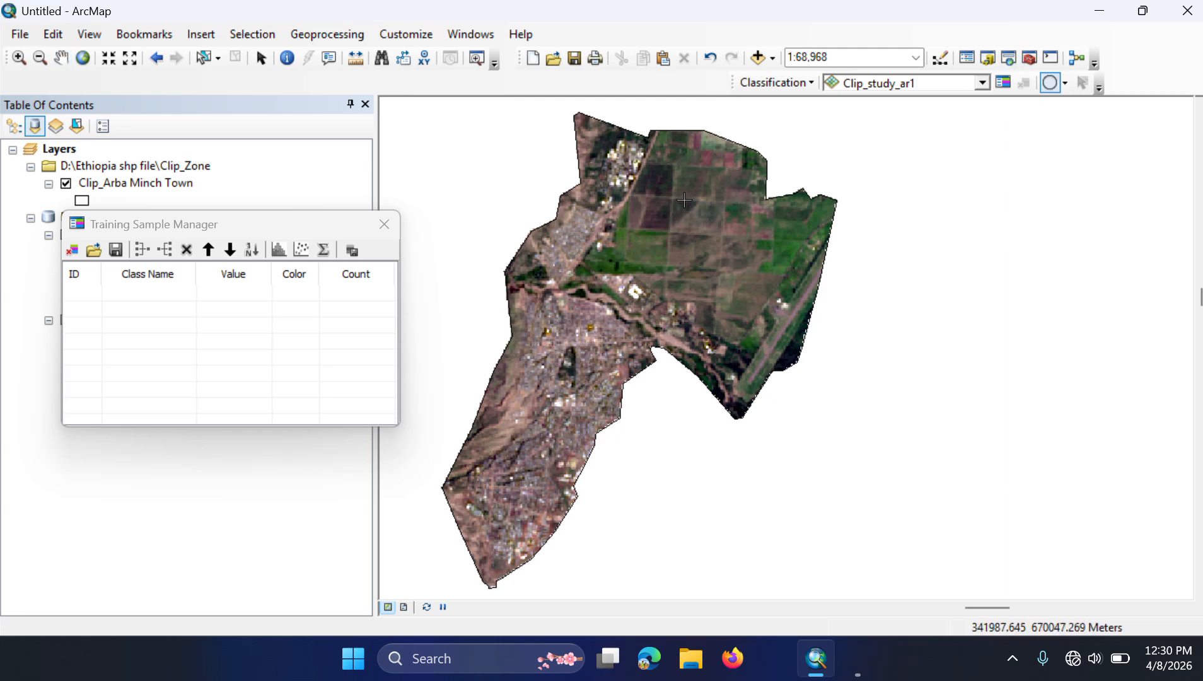
left_click_drag(685, 201, 721, 259)
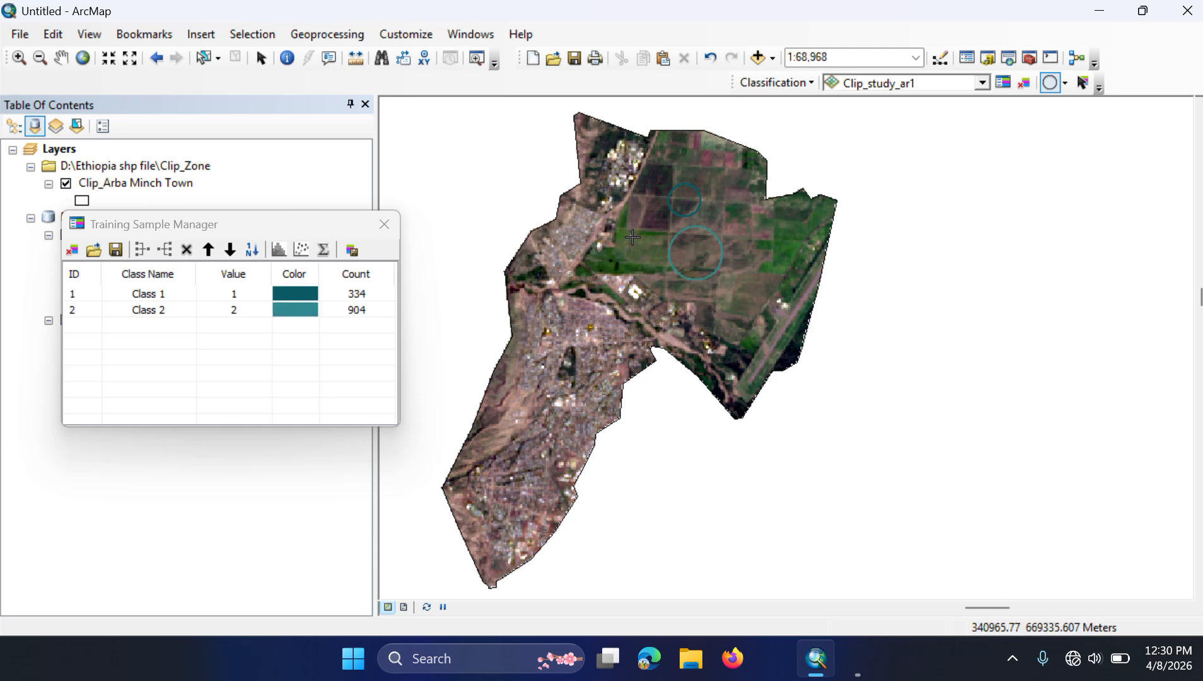
left_click_drag(633, 237, 643, 246)
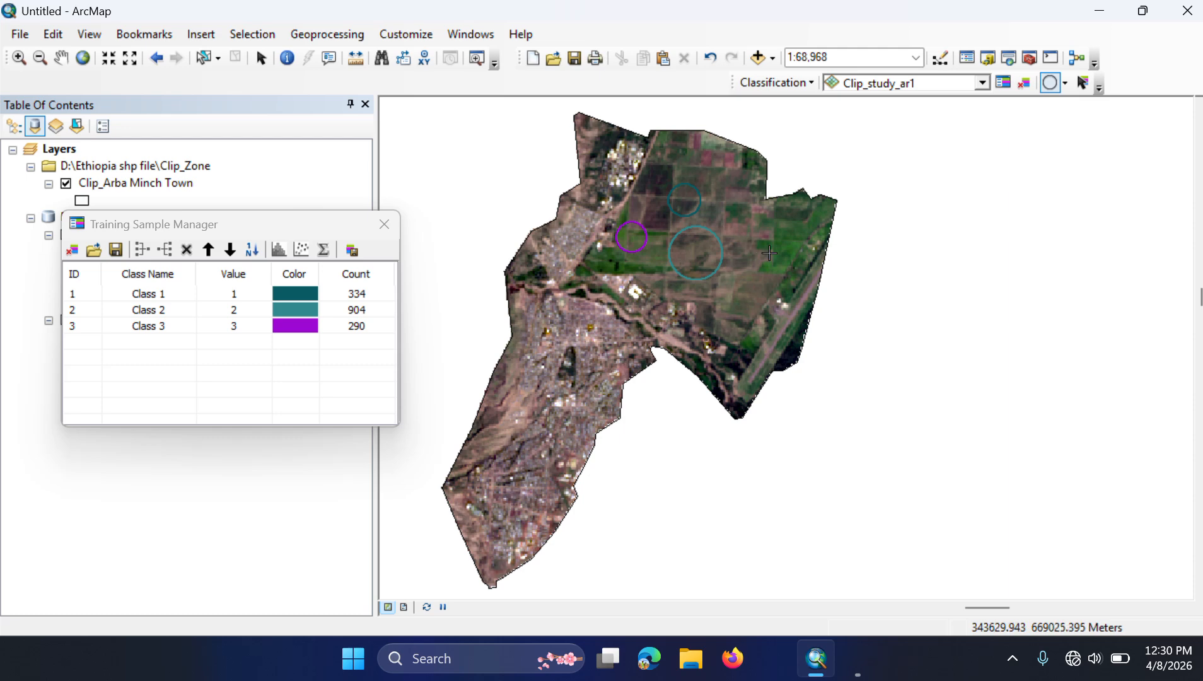
left_click_drag(756, 250, 769, 258)
left_click_drag(745, 307, 749, 295)
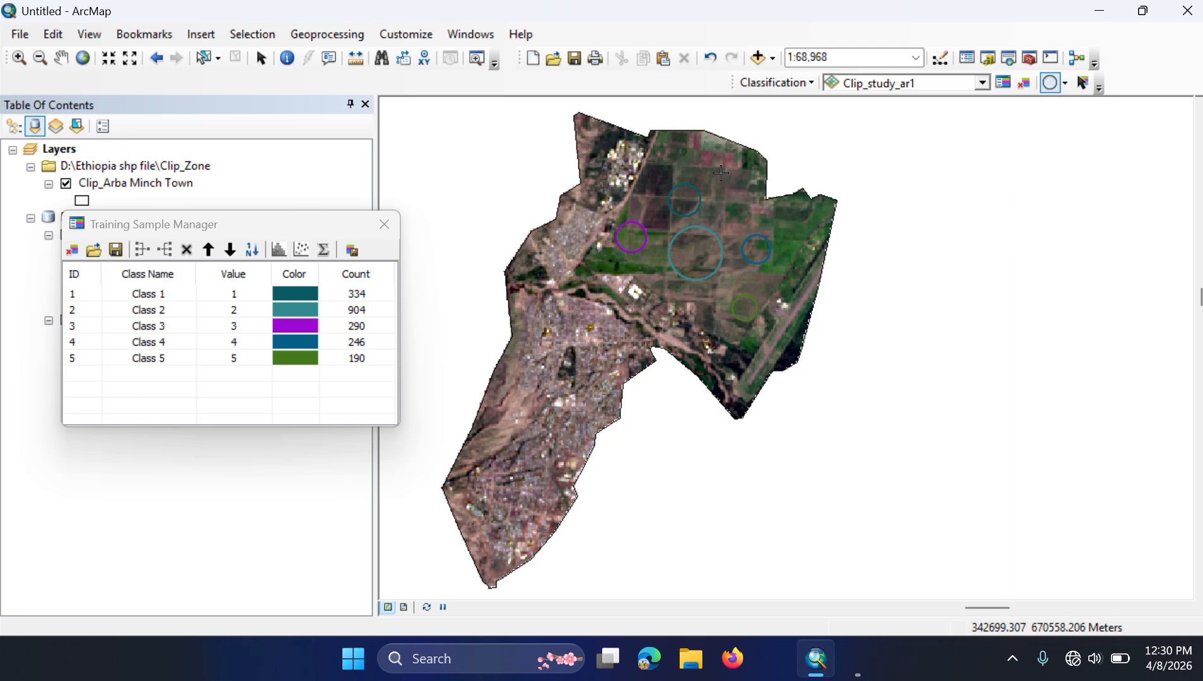
left_click_drag(721, 172, 737, 209)
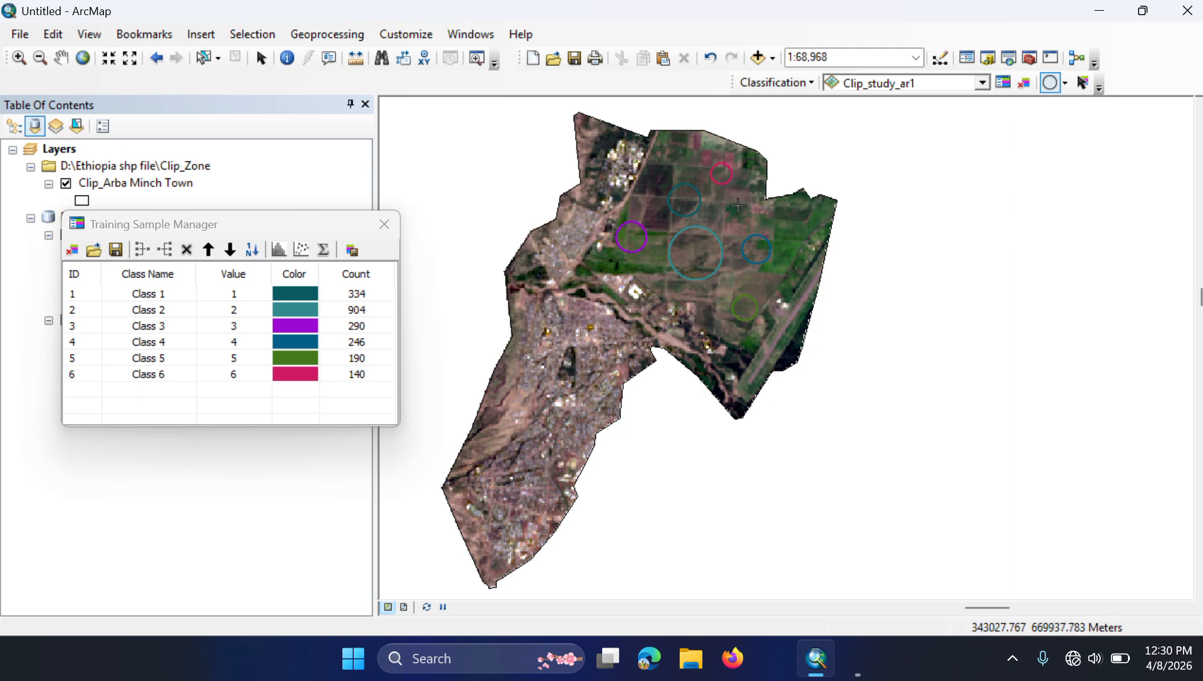
Merge all seven farmland training samples, Class 1 to Class 7, into a single class
left_click(85, 294)
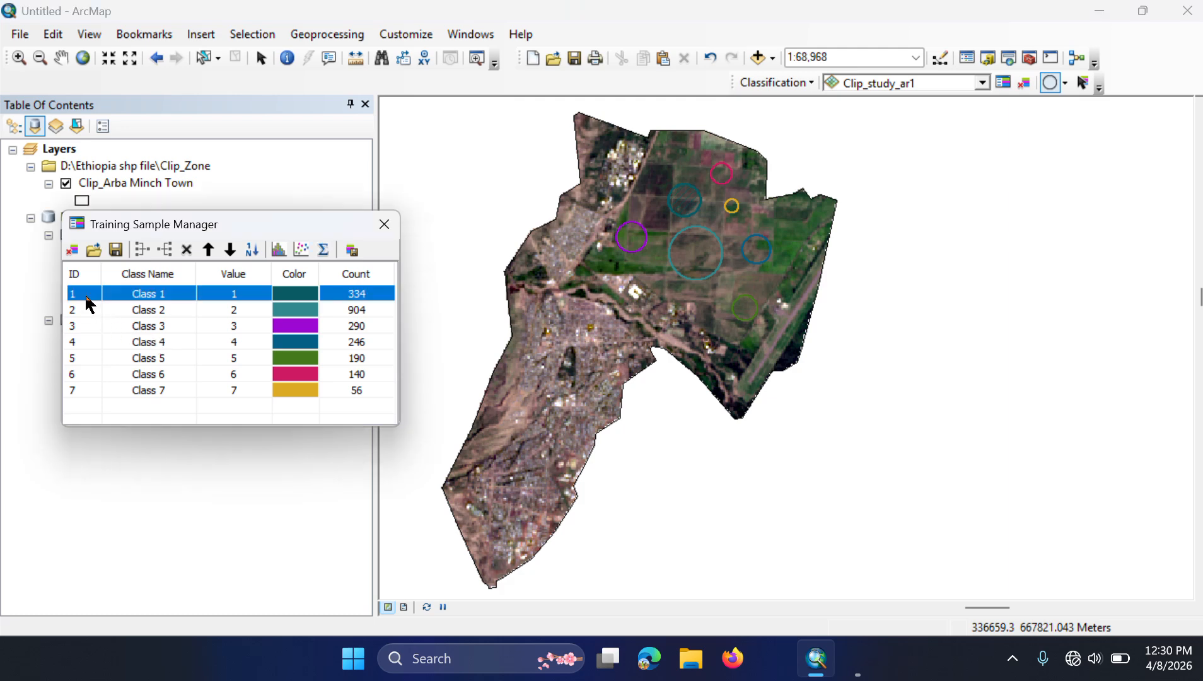
left_click(88, 390, "shift")
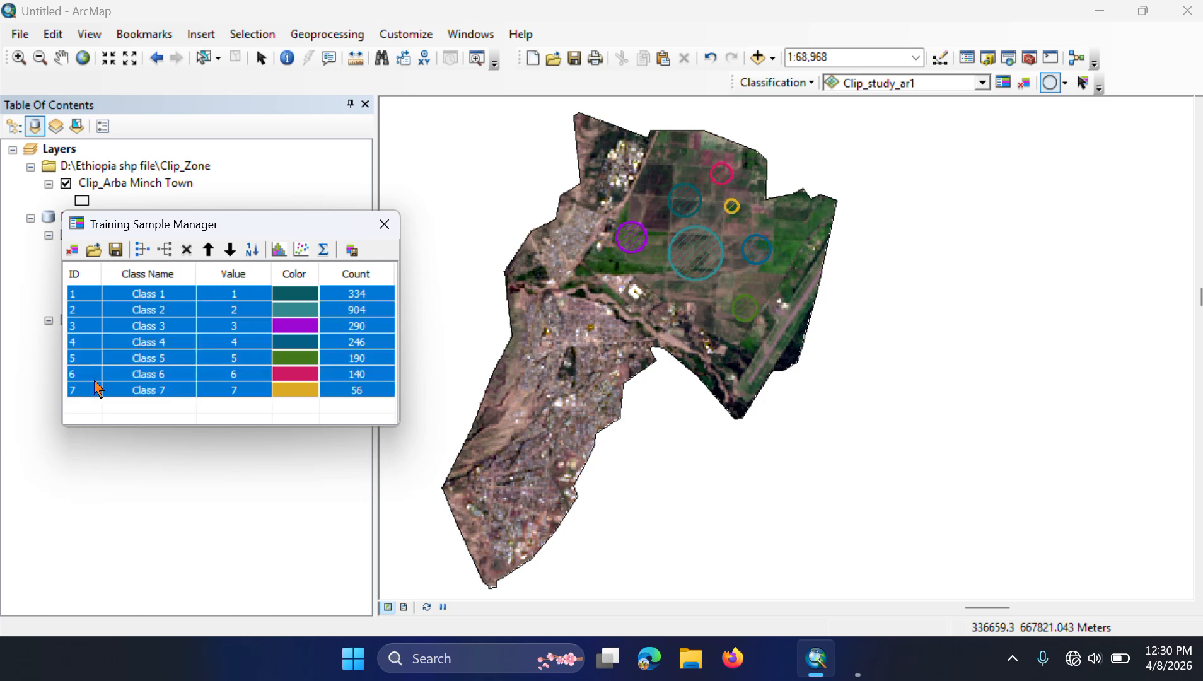
left_click(141, 251)
Rename the merged farmland class as "Agriculrure" and set its color to light yellow
double_click(155, 293)
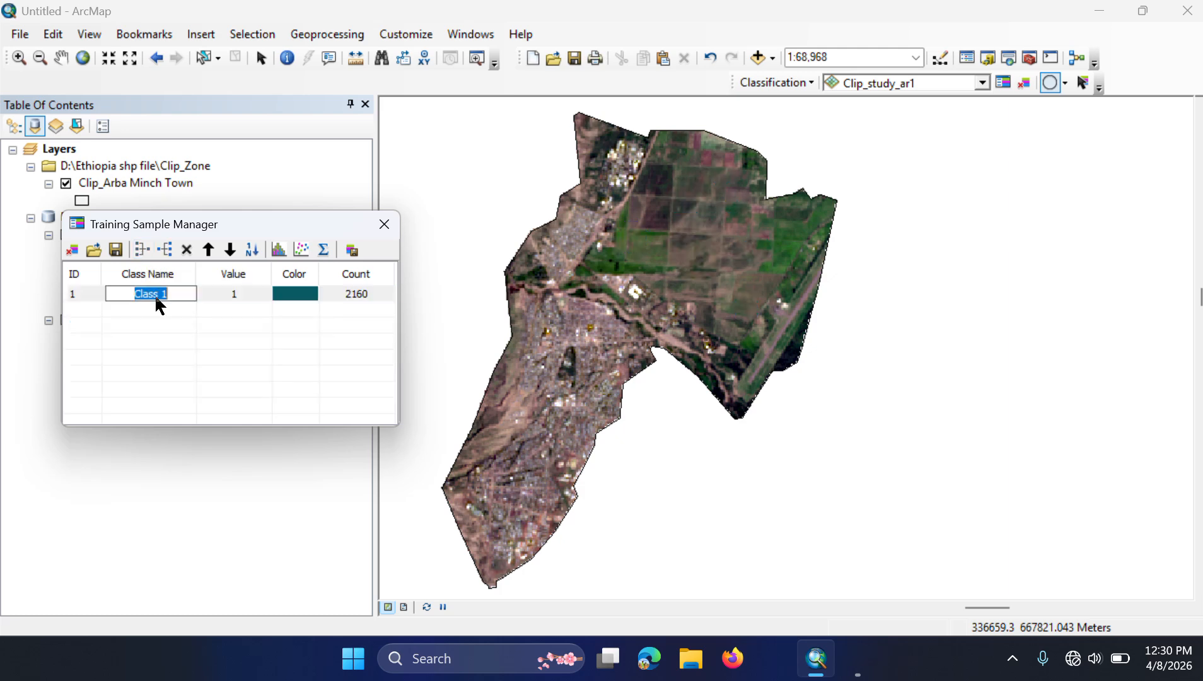
type("Agriculrure")
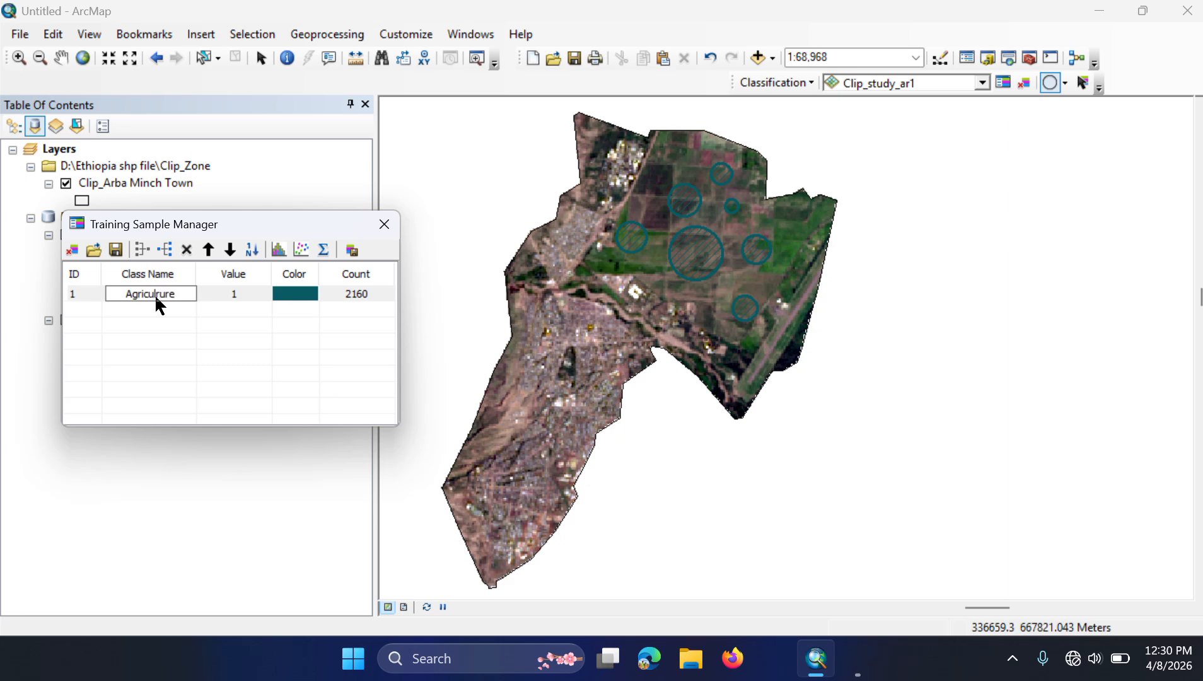
left_click(294, 296)
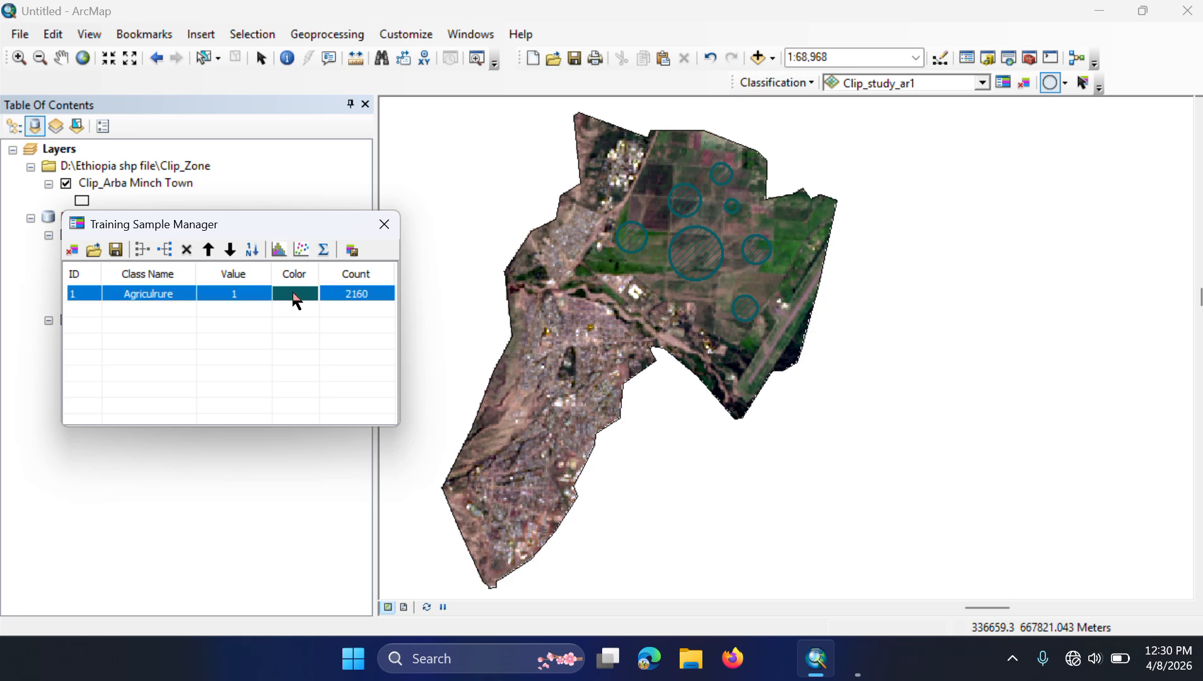
left_click(292, 293)
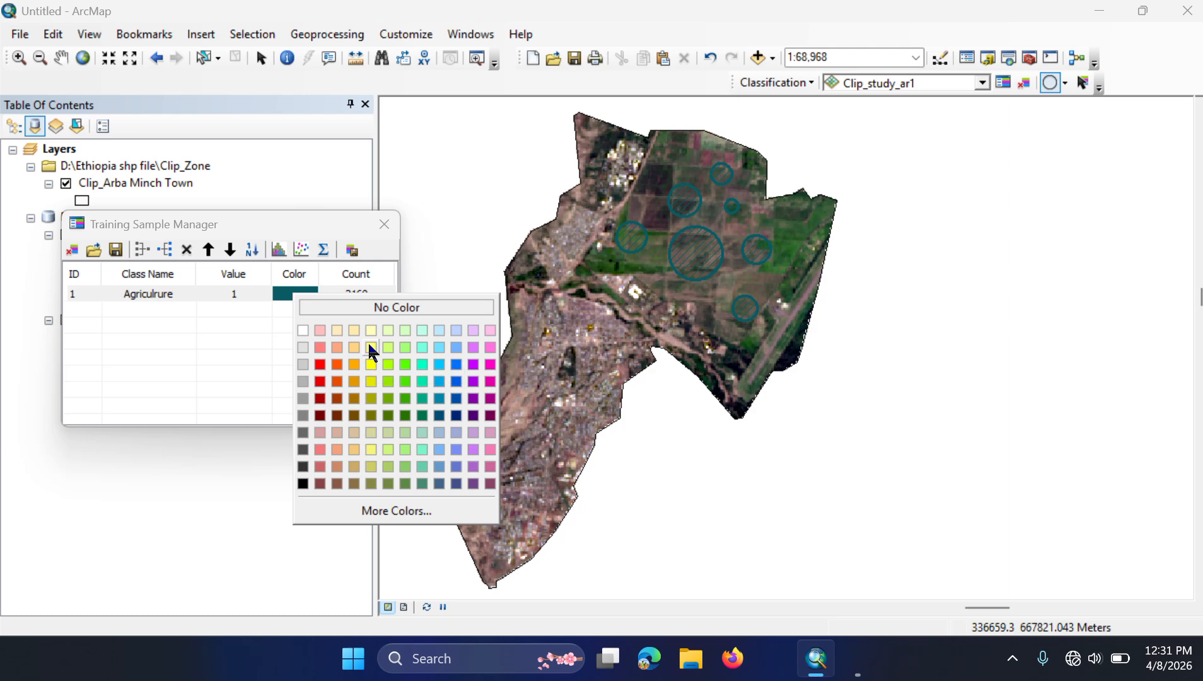
left_click(370, 348)
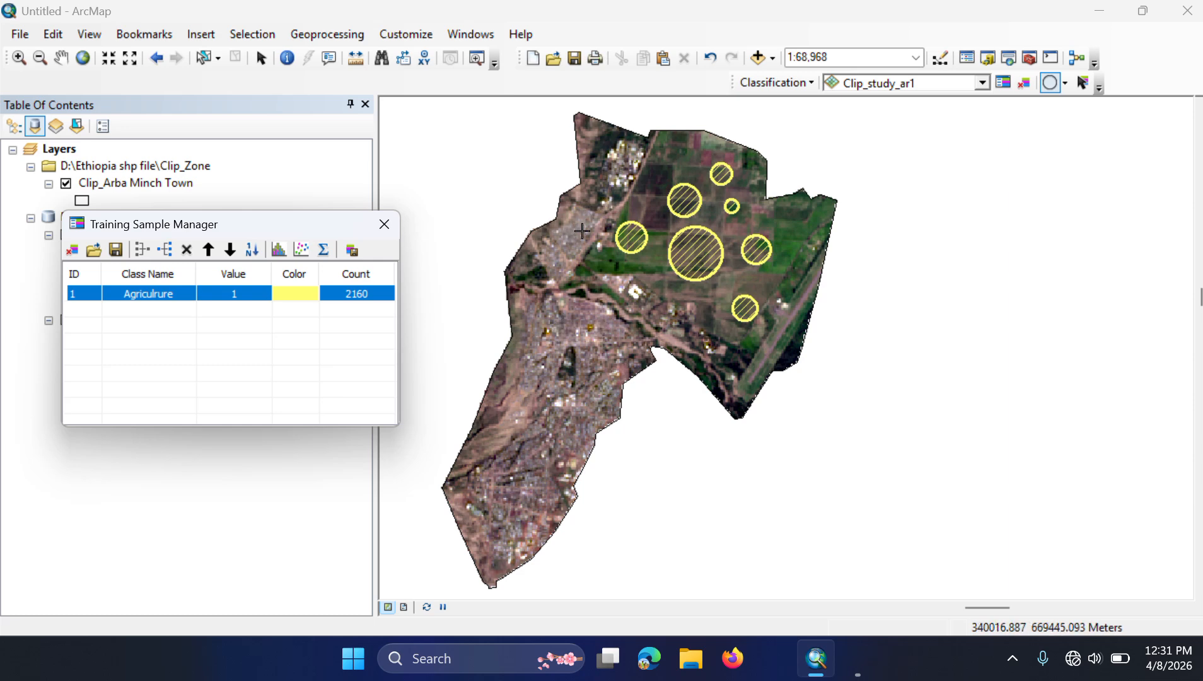
Draw eight circular training samples over built-up patches in the town's southern, western and northern parts
left_click(592, 341)
left_click(612, 342)
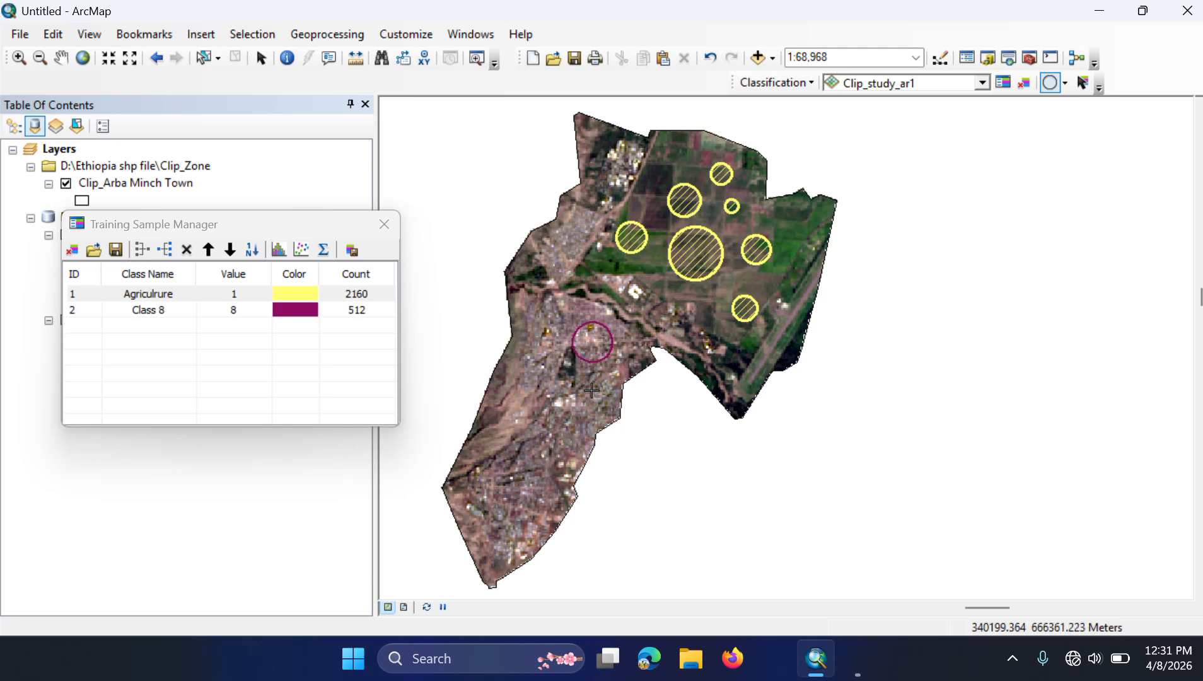
left_click_drag(573, 415, 593, 429)
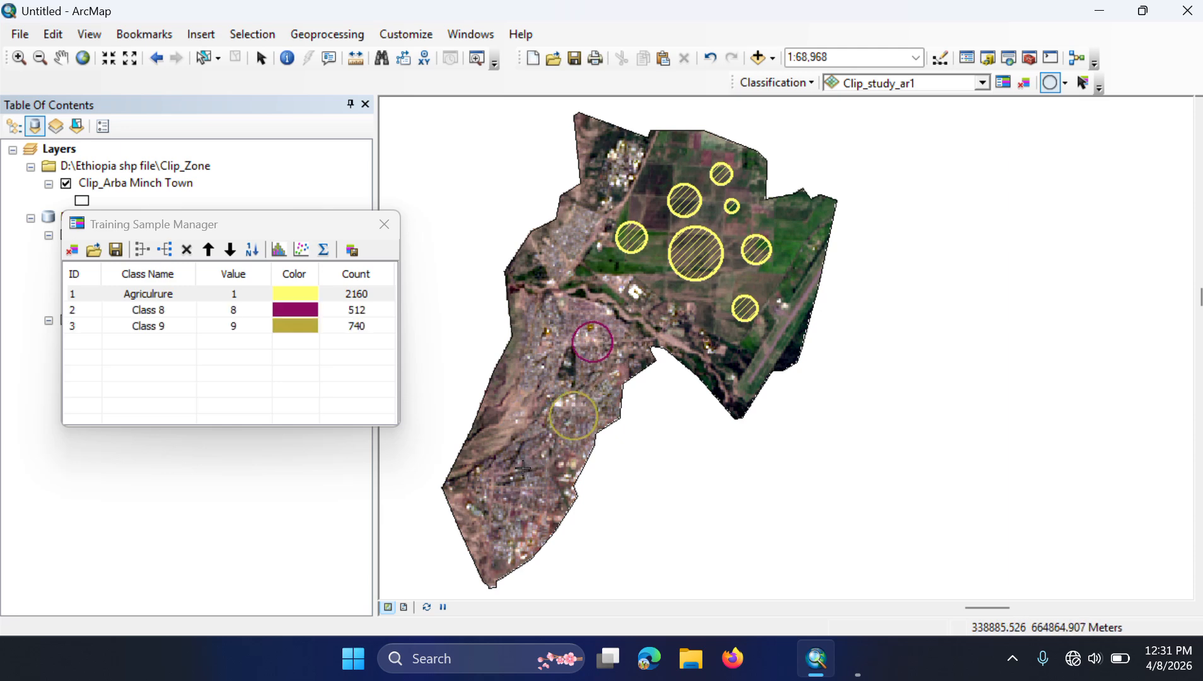
mouse_move(520, 471)
left_mouse_down()
mouse_move(535, 478)
mouse_move(536, 518)
left_mouse_up()
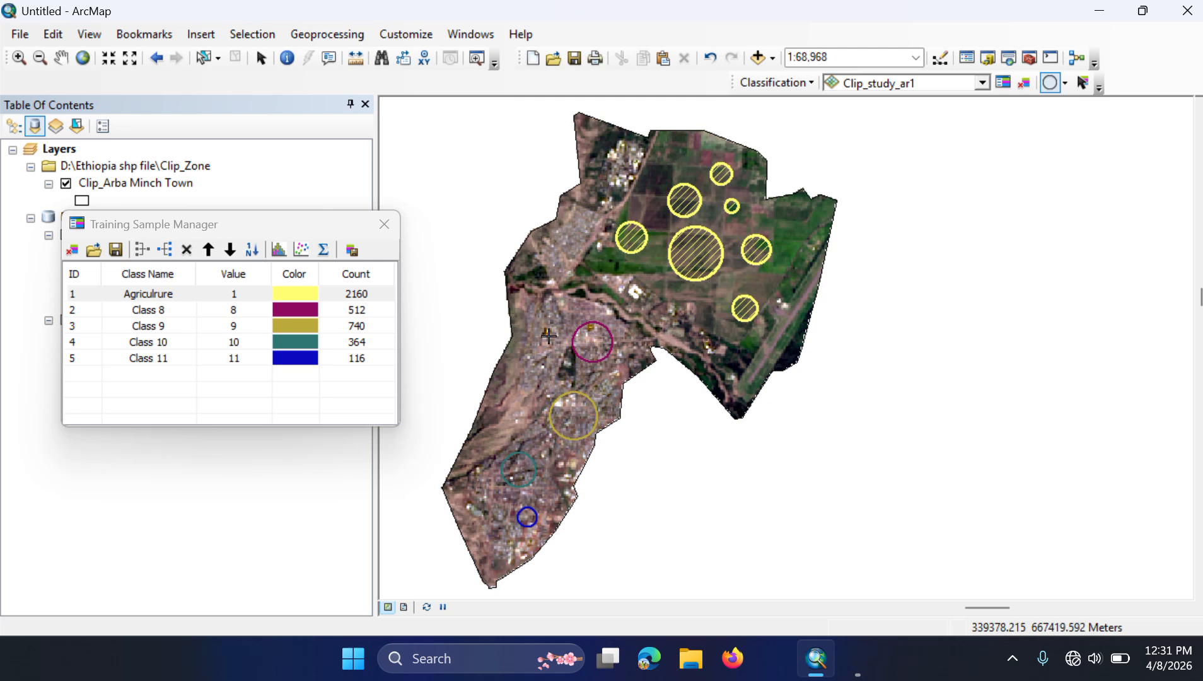
left_click_drag(549, 336, 555, 337)
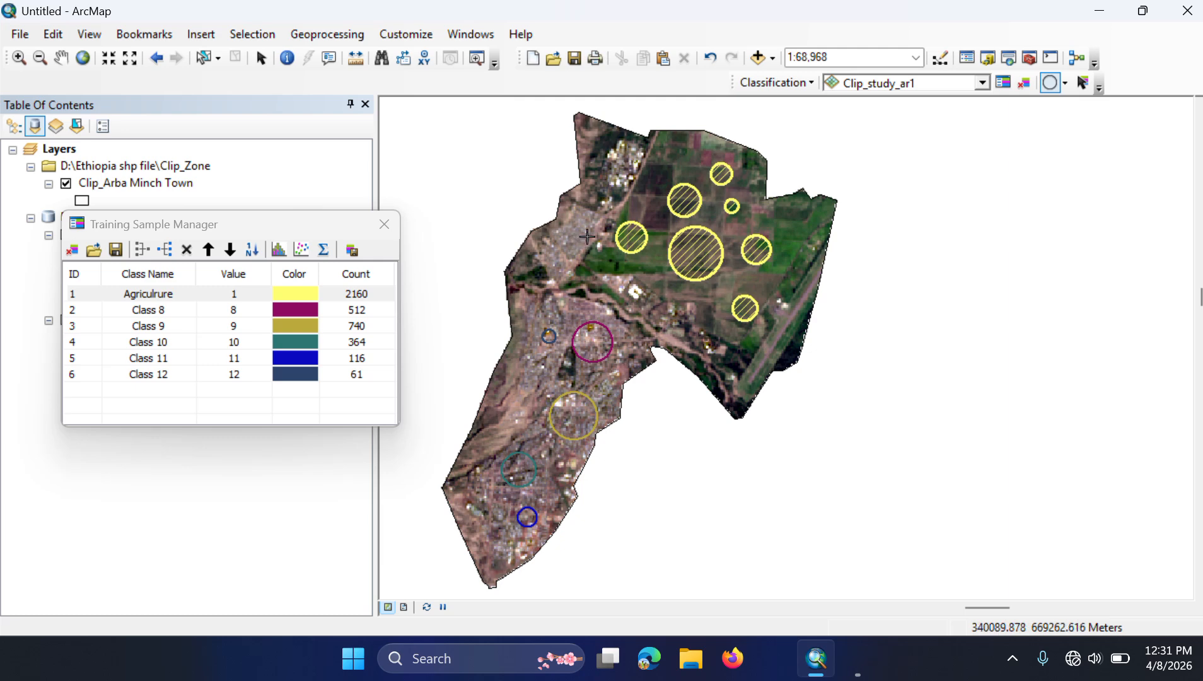
left_click_drag(576, 240, 586, 240)
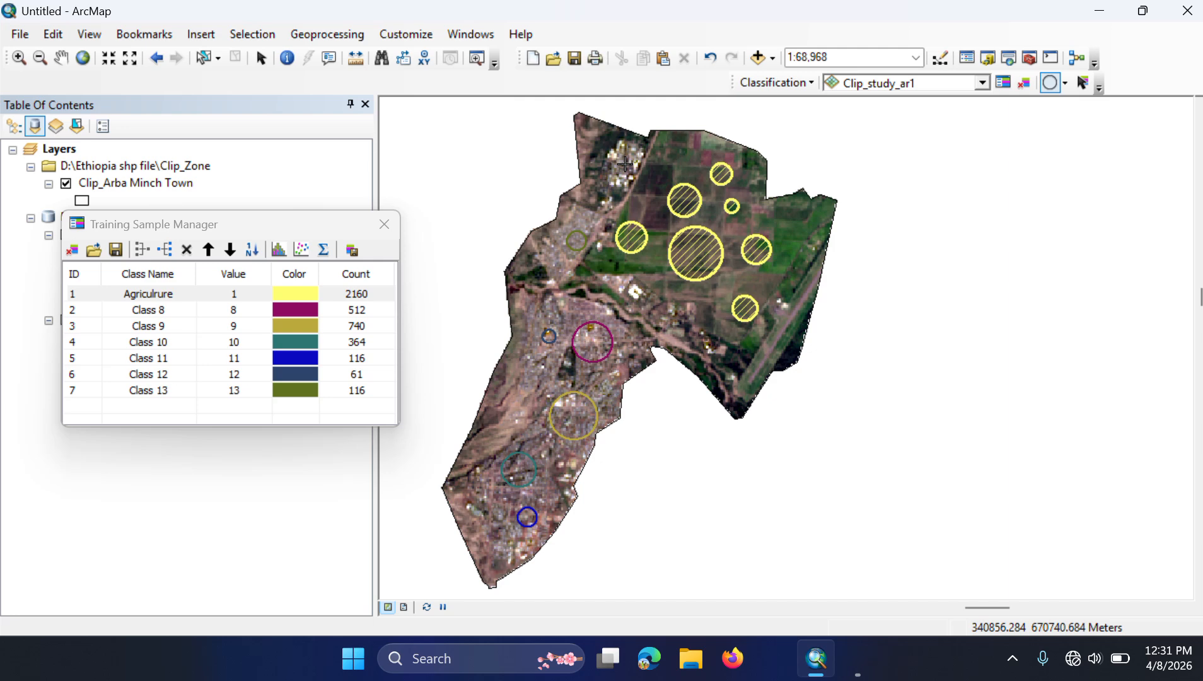
left_click_drag(618, 164, 626, 163)
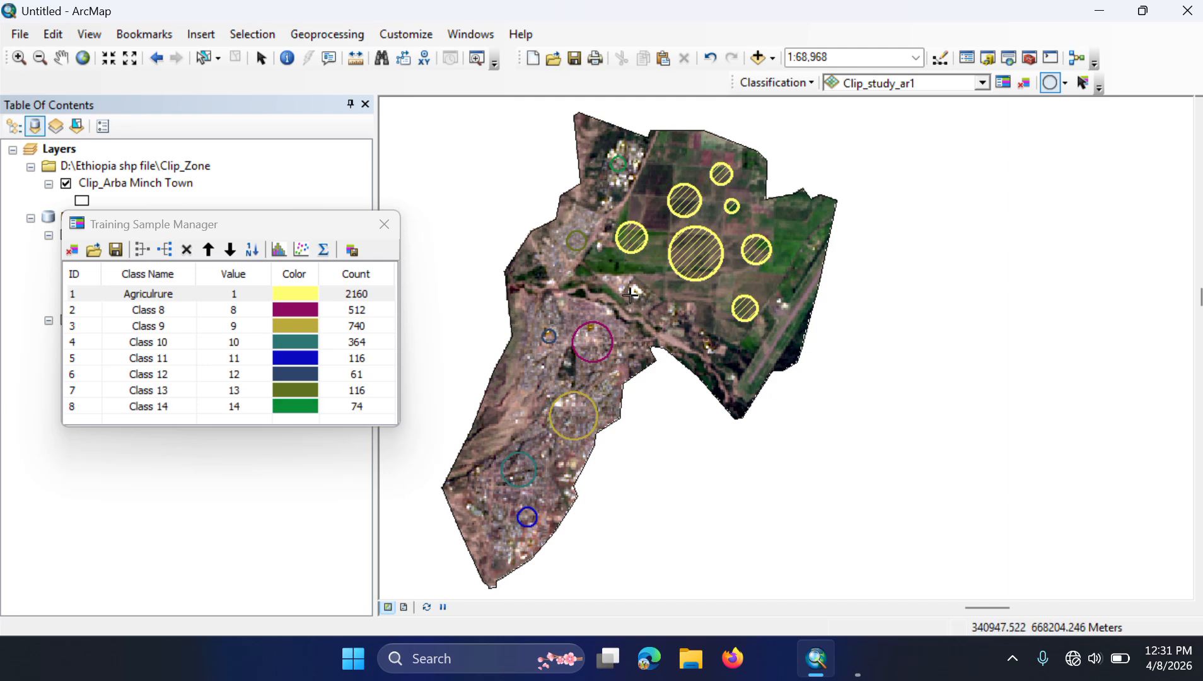
left_click_drag(629, 295, 639, 294)
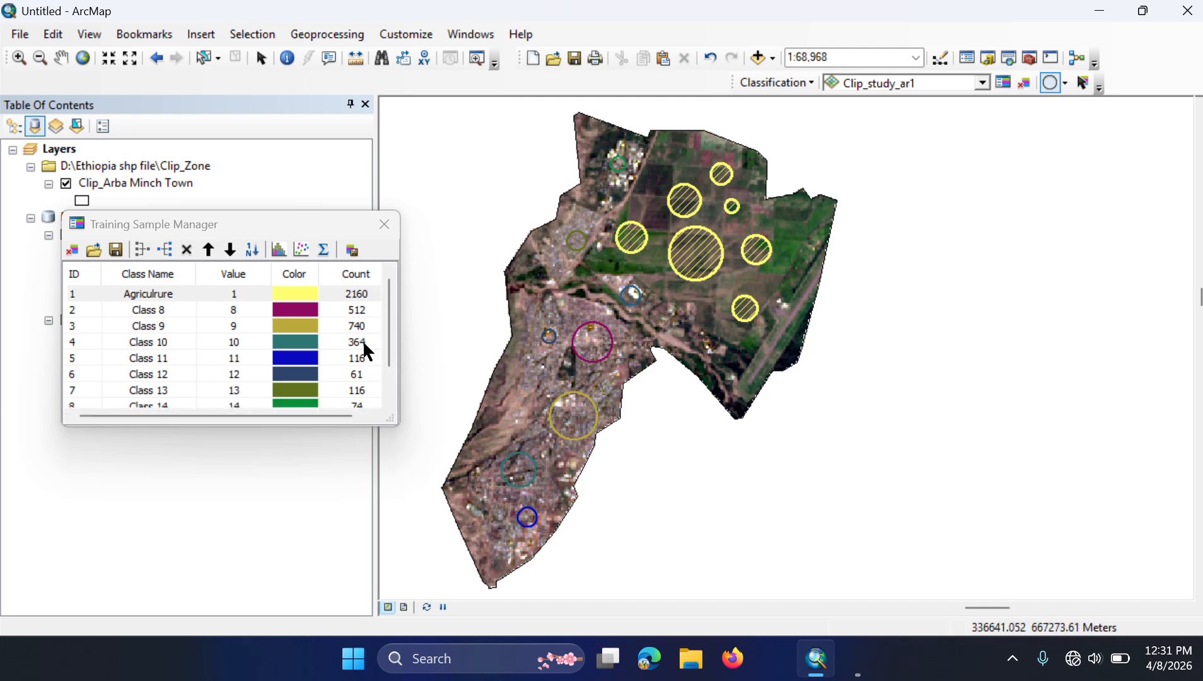
Merge the eight built-up training samples, Class 8 to Class 15, into a single class
left_click(81, 310)
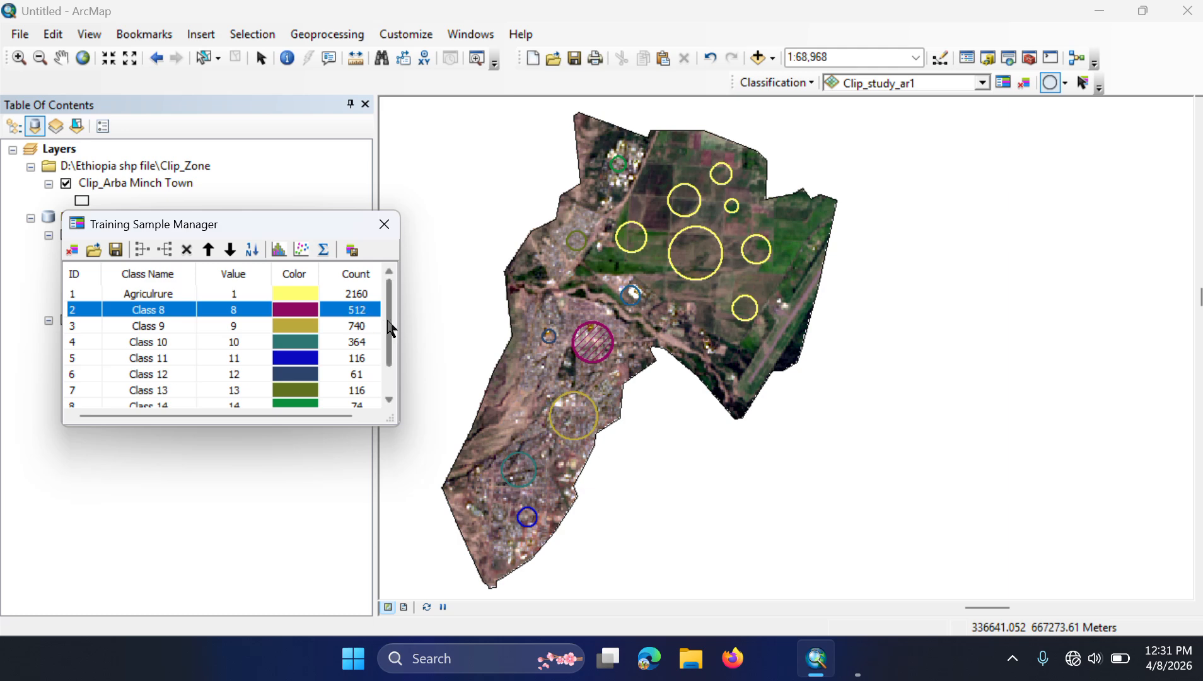
left_click_drag(386, 331, 346, 406)
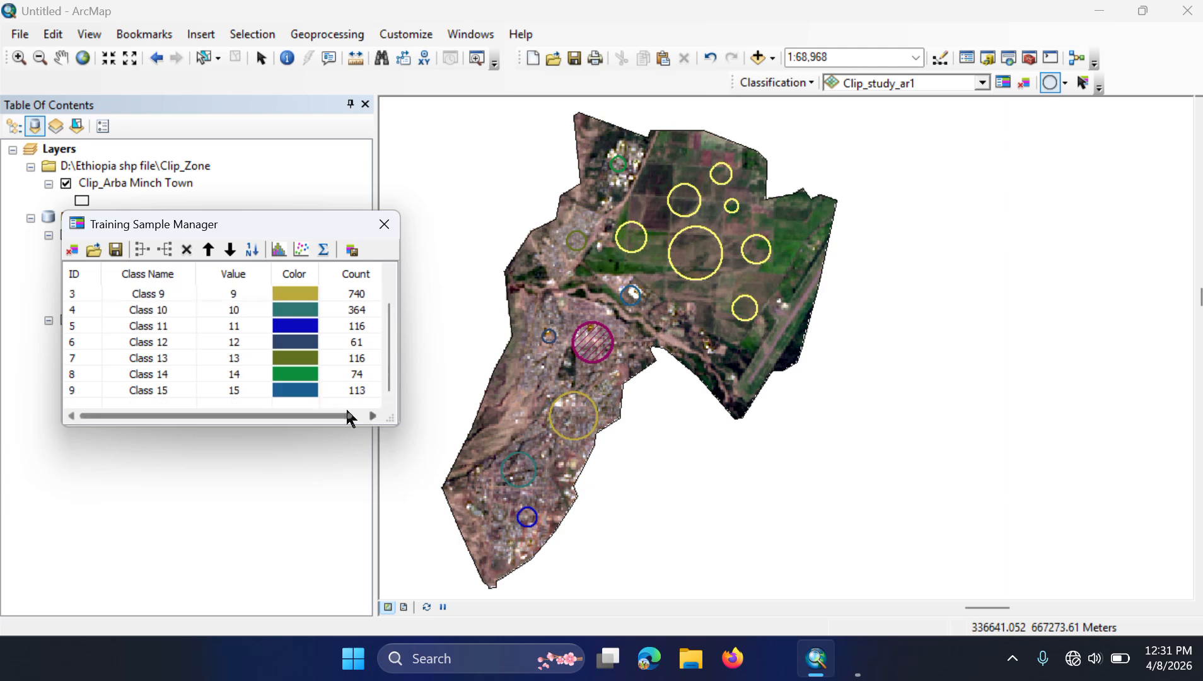
left_click(93, 387, "shift")
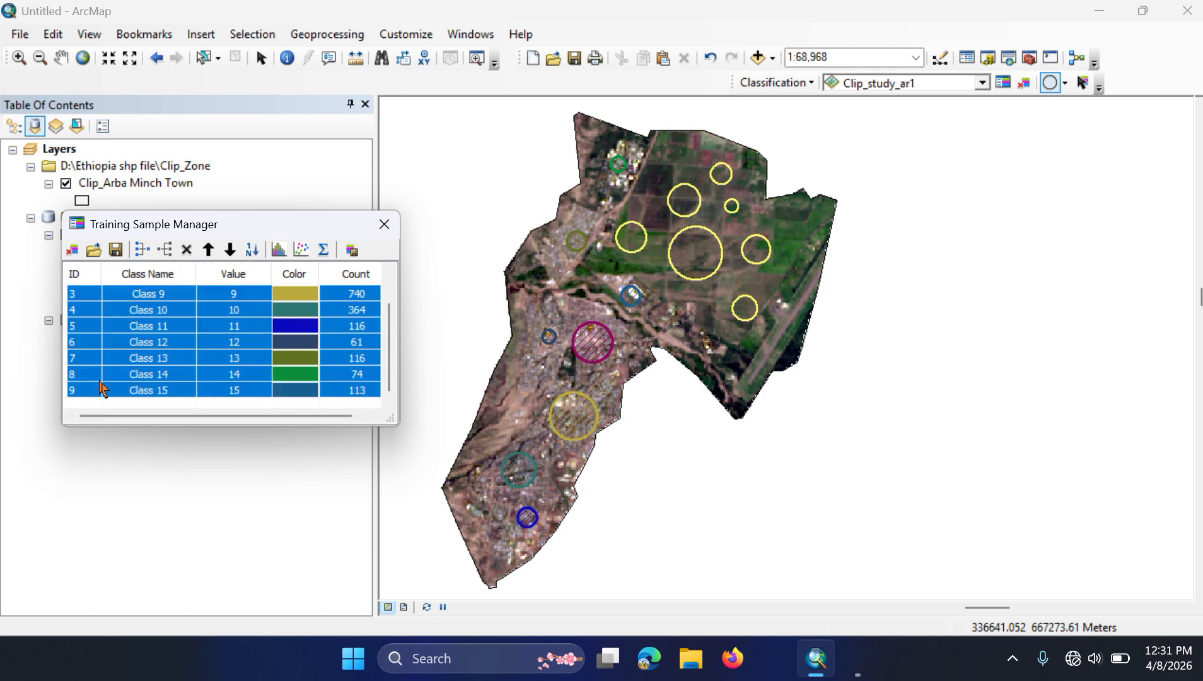
left_click(133, 256)
Rename the merged built-up class as "Built area" and set its color to red
left_click(145, 310)
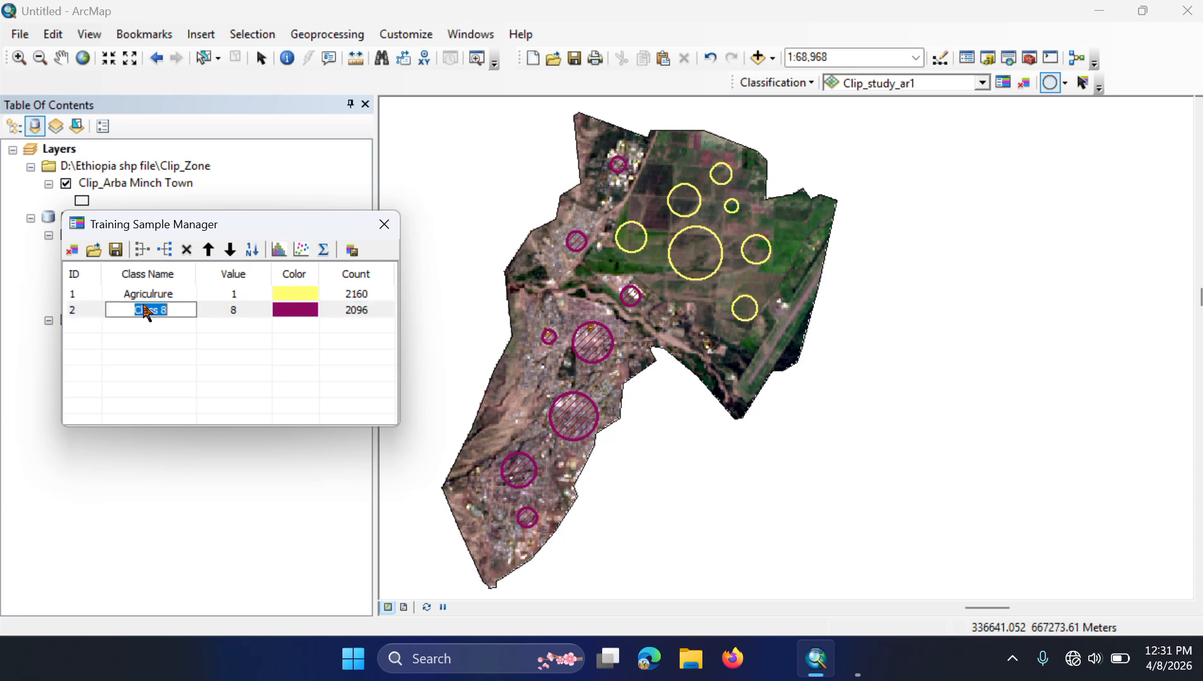
type("Built area")
double_click(284, 312)
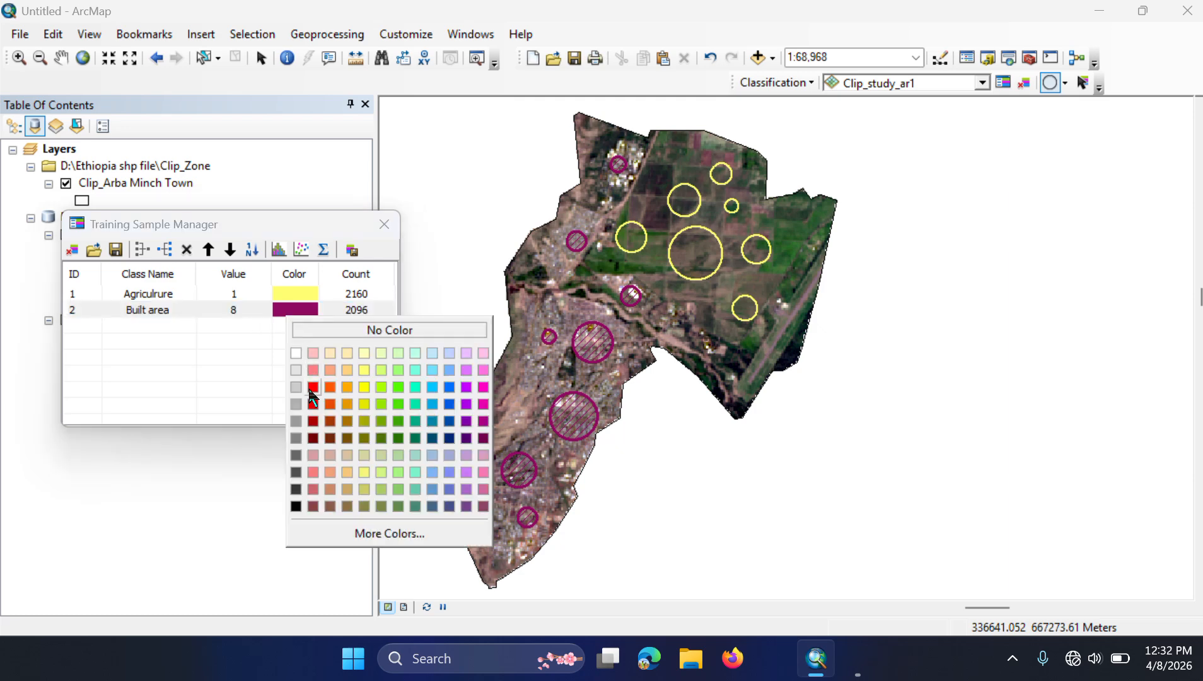
left_click(314, 387)
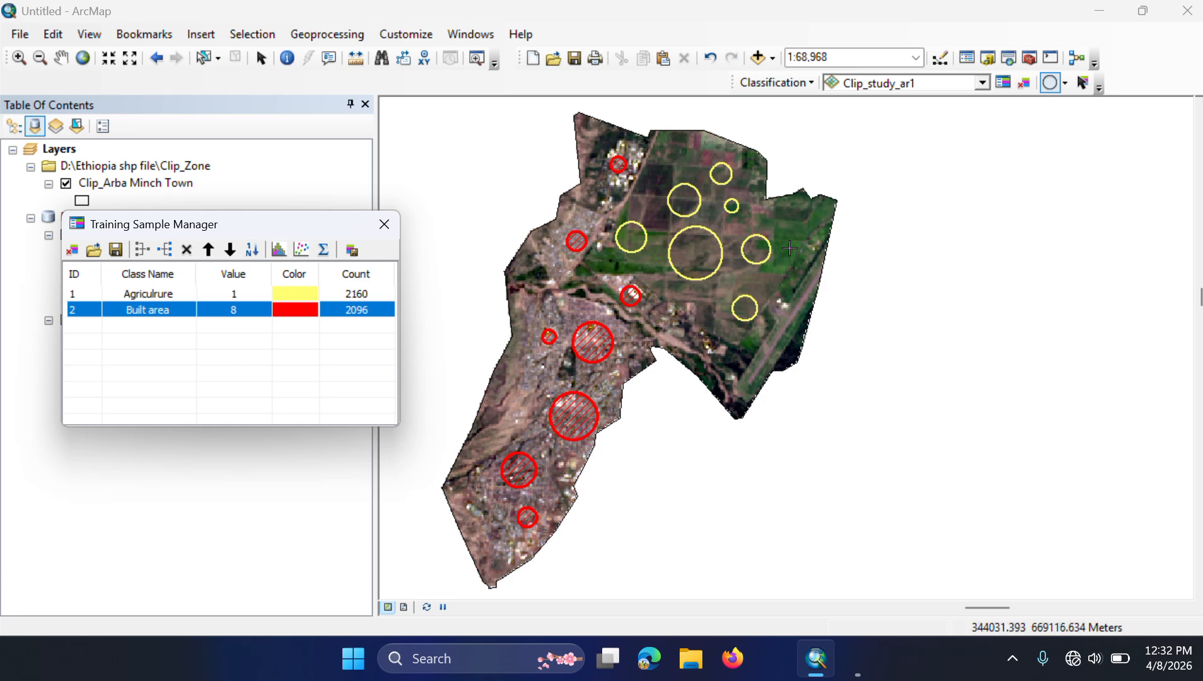
Draw seven small circular training samples over bare ground along the town's northern, western and southwestern parts
left_click(587, 133)
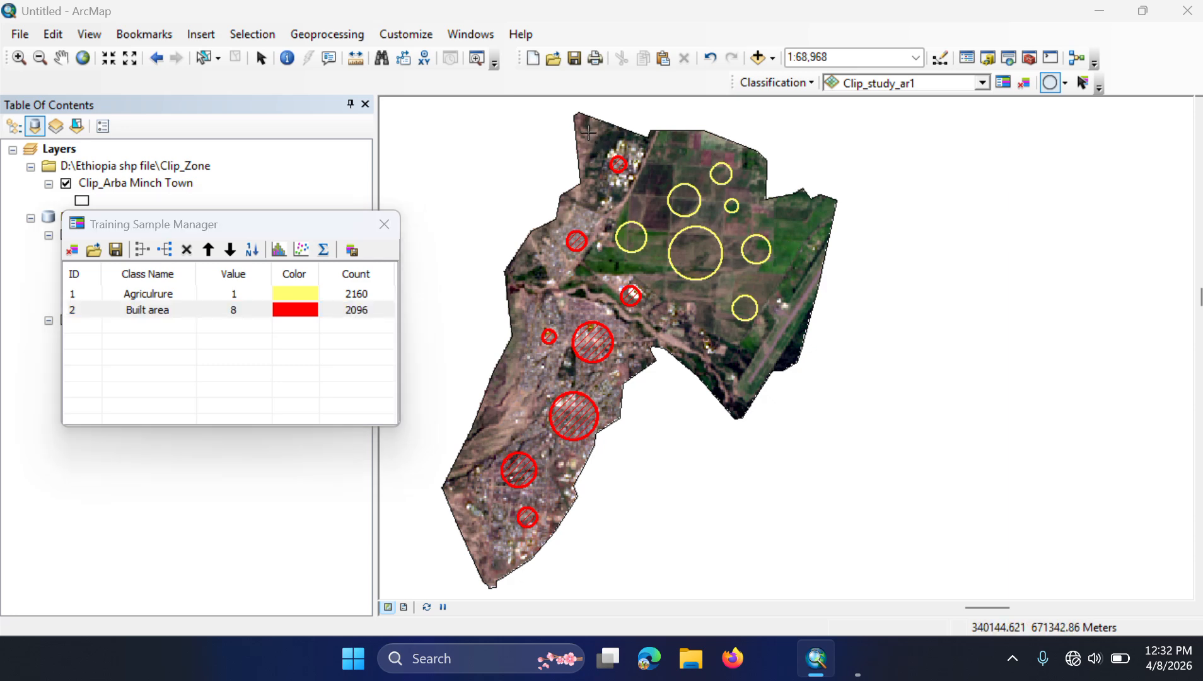
left_click_drag(588, 133, 589, 138)
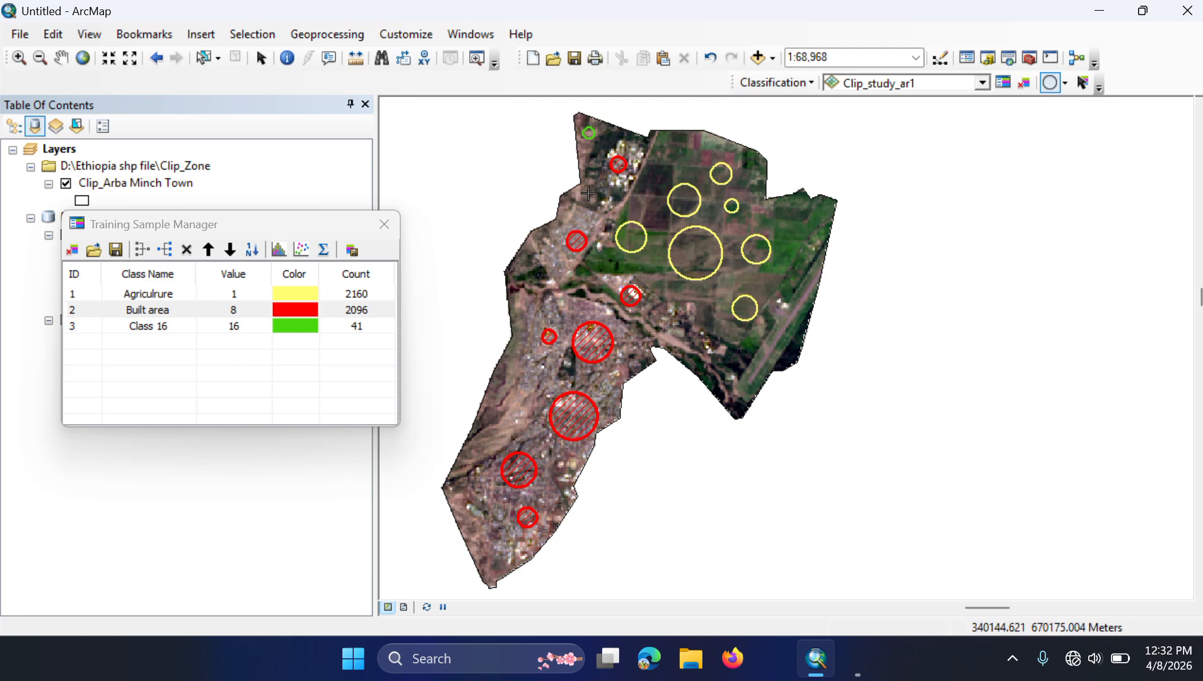
left_click_drag(584, 194, 588, 196)
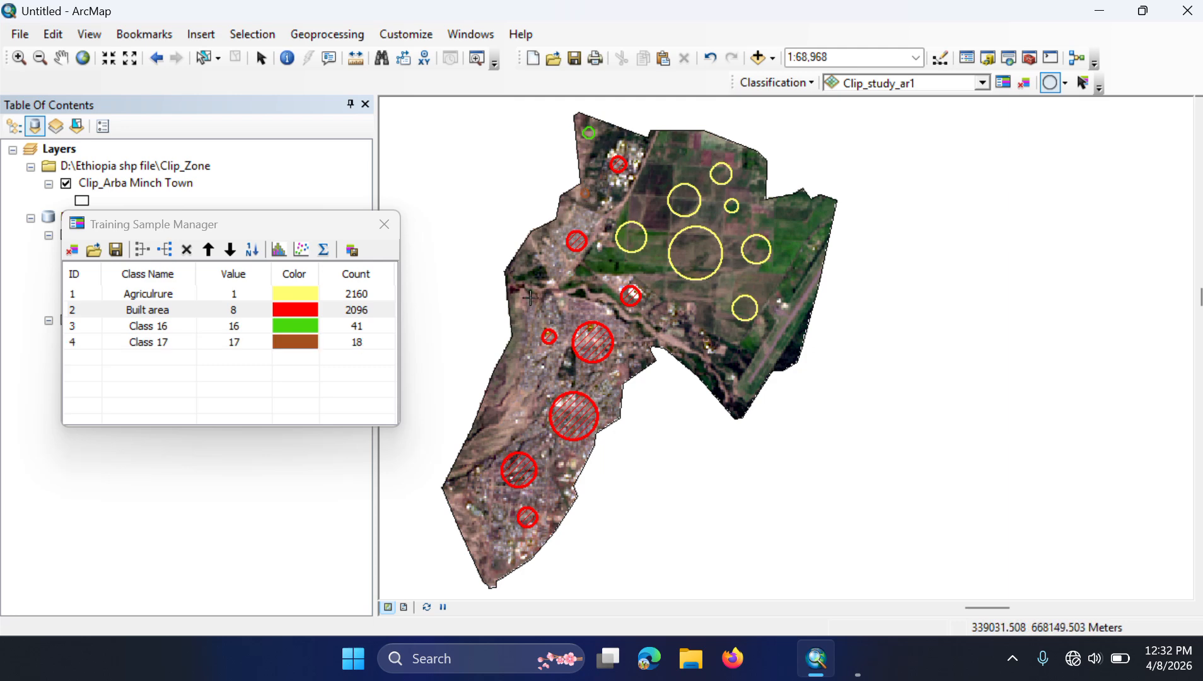
left_click_drag(521, 299, 528, 300)
left_click_drag(497, 395, 506, 395)
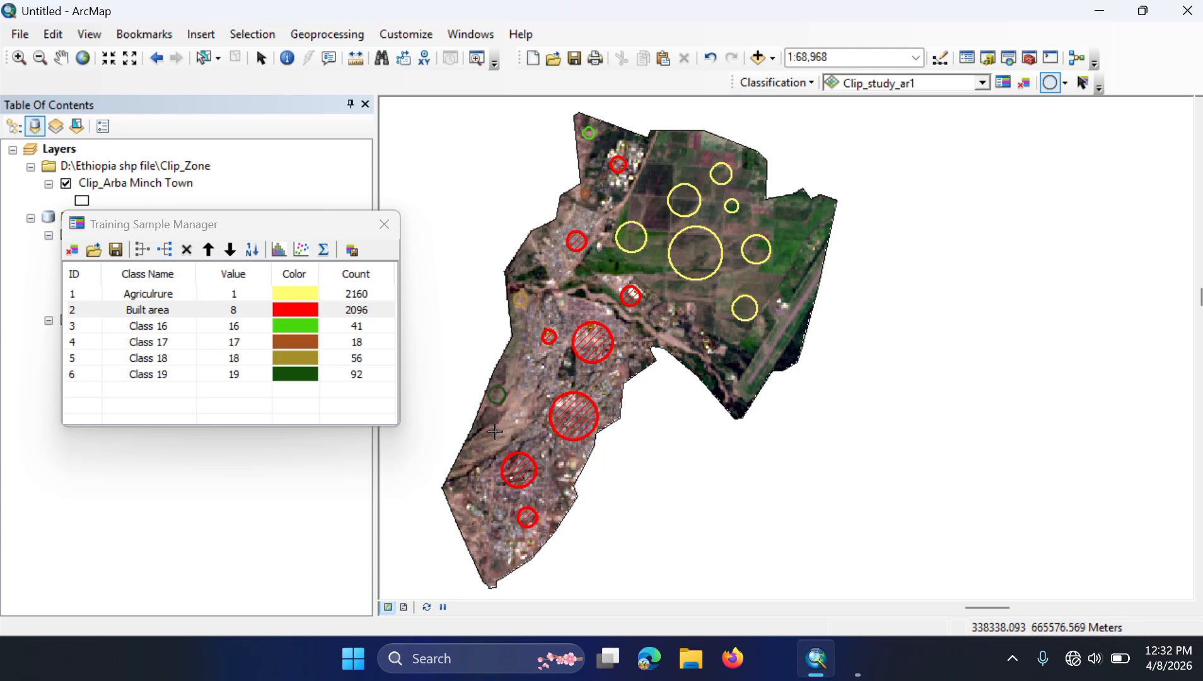
left_click_drag(496, 431, 502, 431)
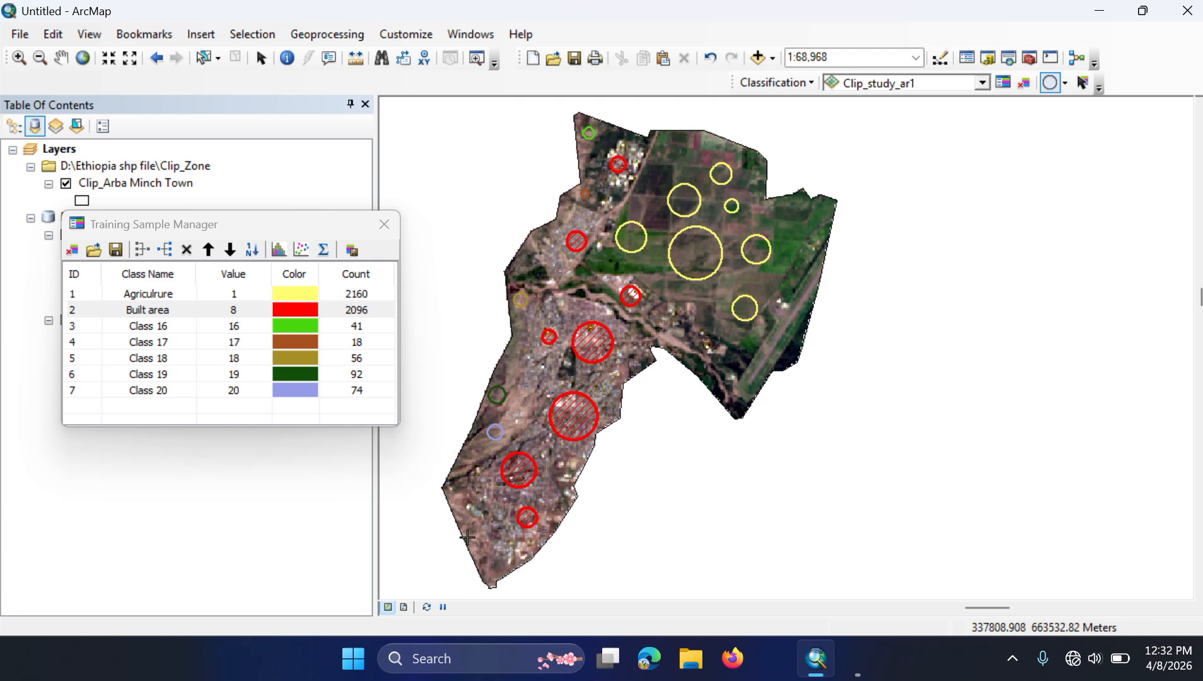
left_click_drag(476, 531, 481, 531)
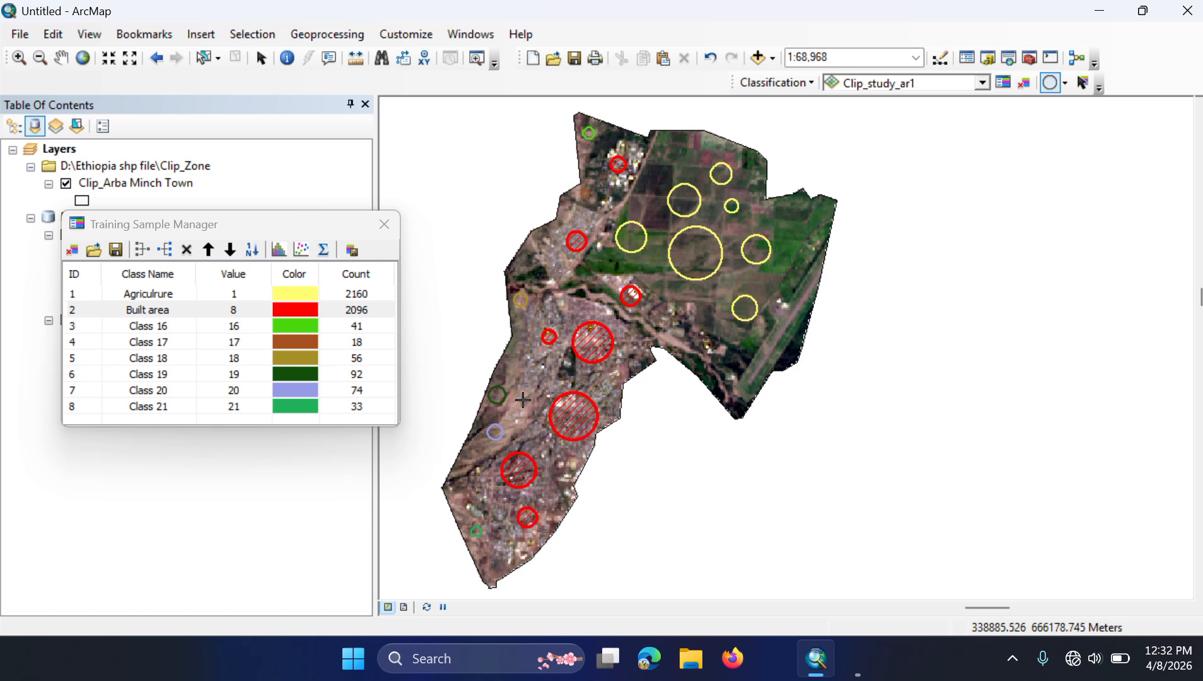
left_click_drag(523, 399, 512, 397)
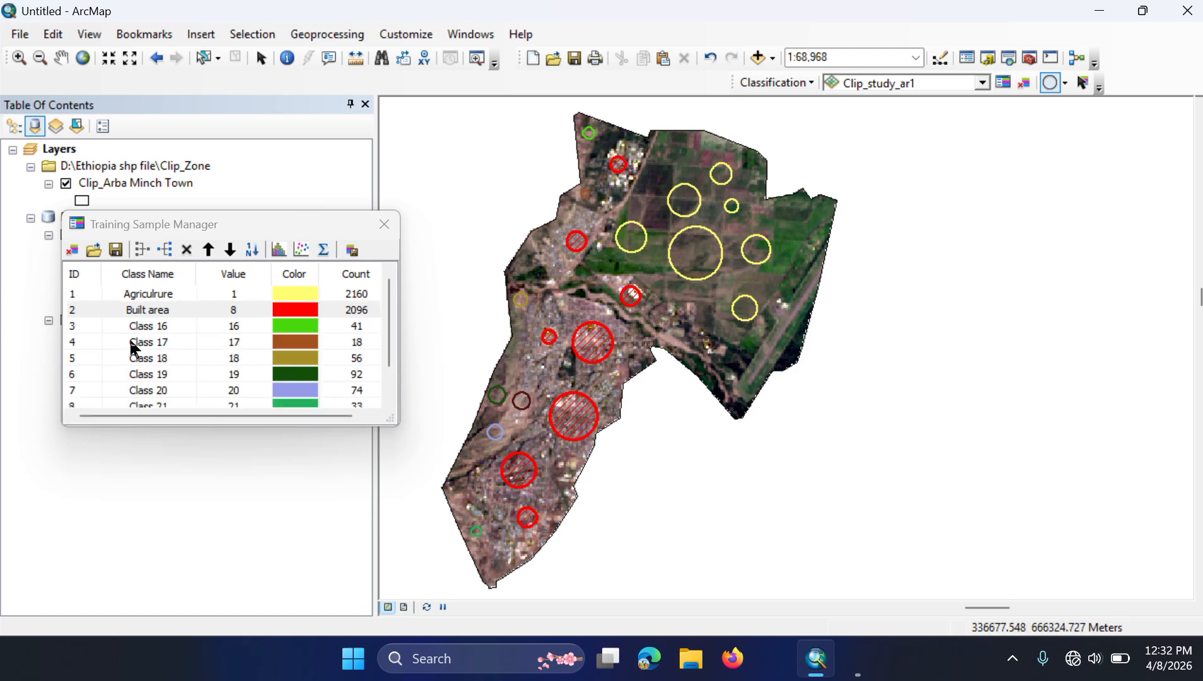
Merge the seven bare-ground training samples, Class 16 to Class 22, into a single class
left_click(80, 326)
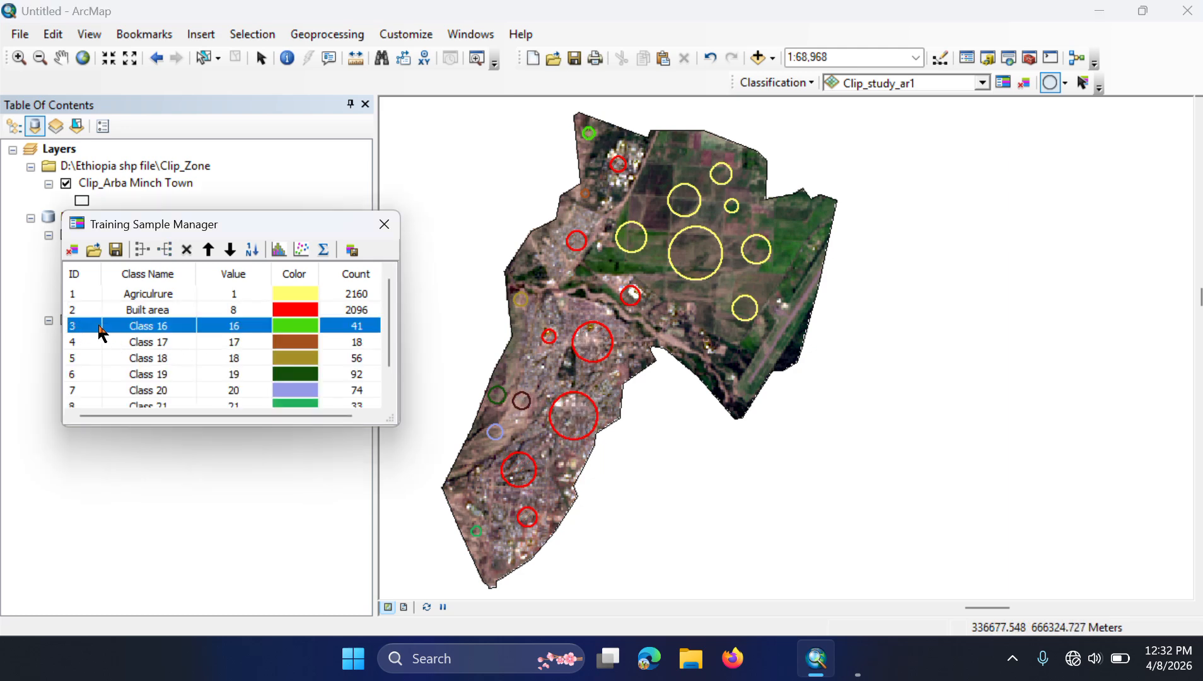
scroll(381, 328, "down", 1)
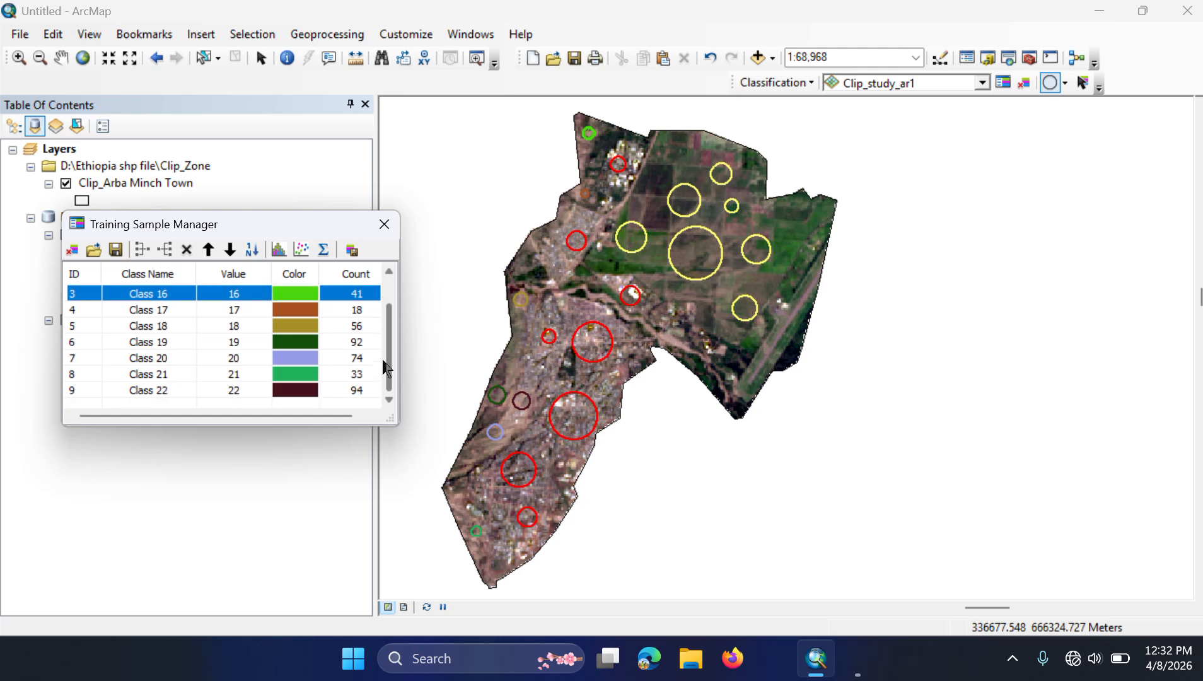
left_click(84, 389, "shift")
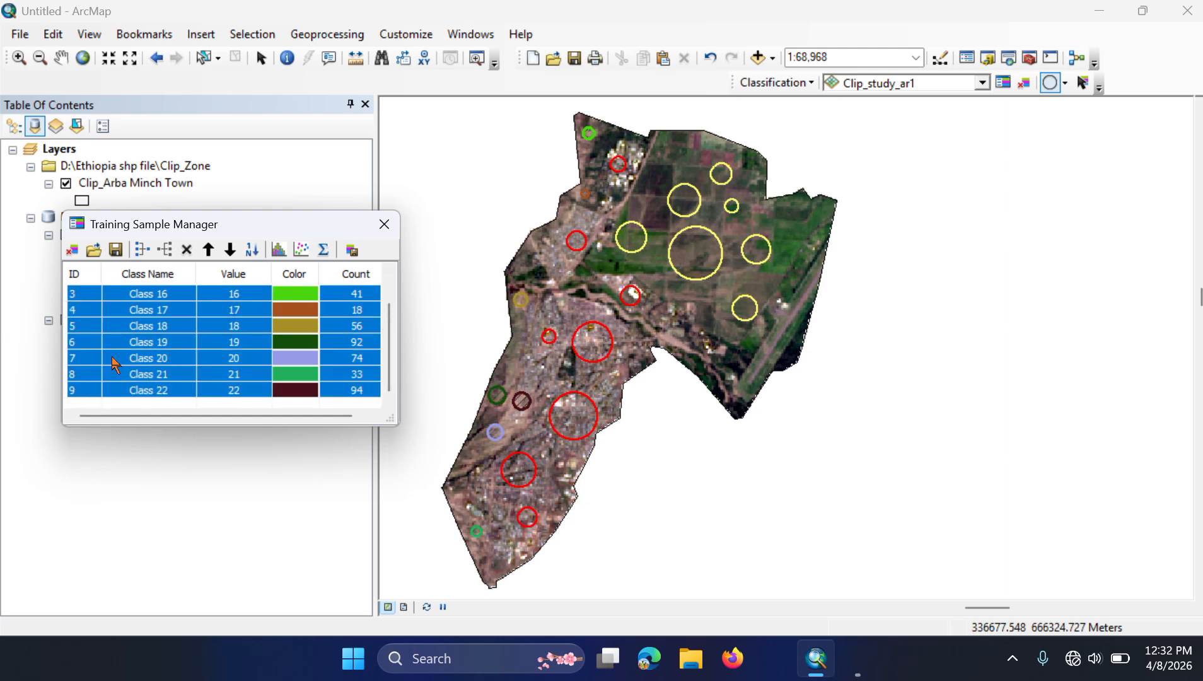
left_click(143, 249)
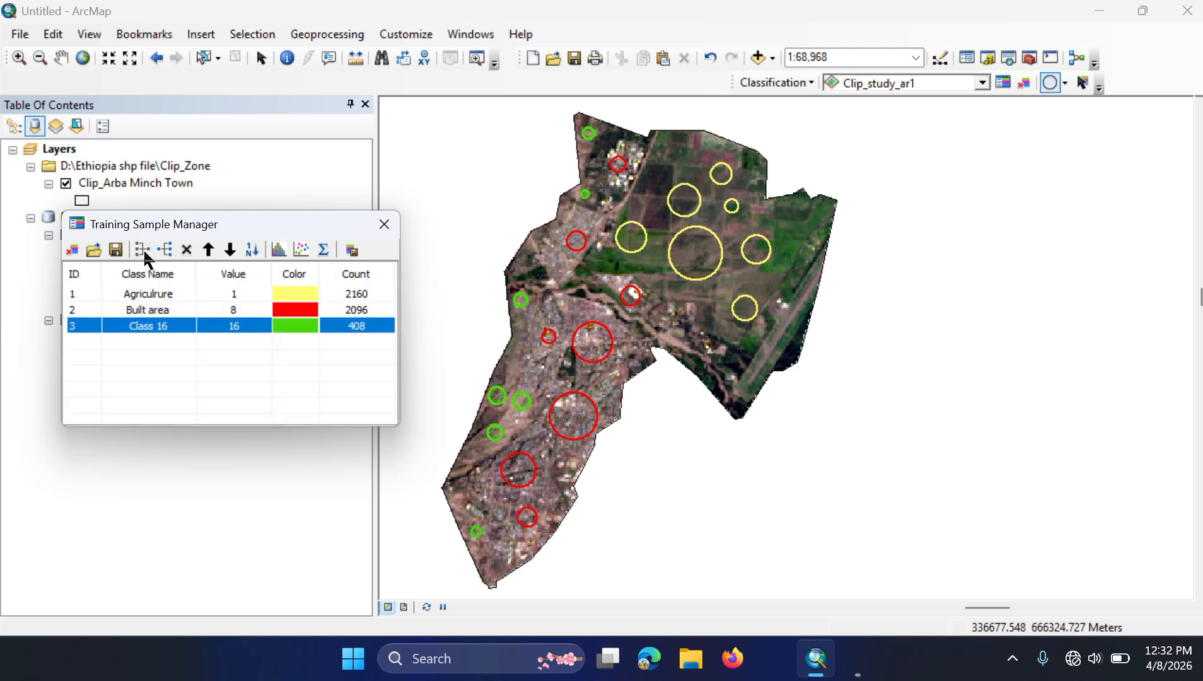
Rename the merged bare-ground class as "Bare land" and set its color to light gray
double_click(169, 327)
type("M")
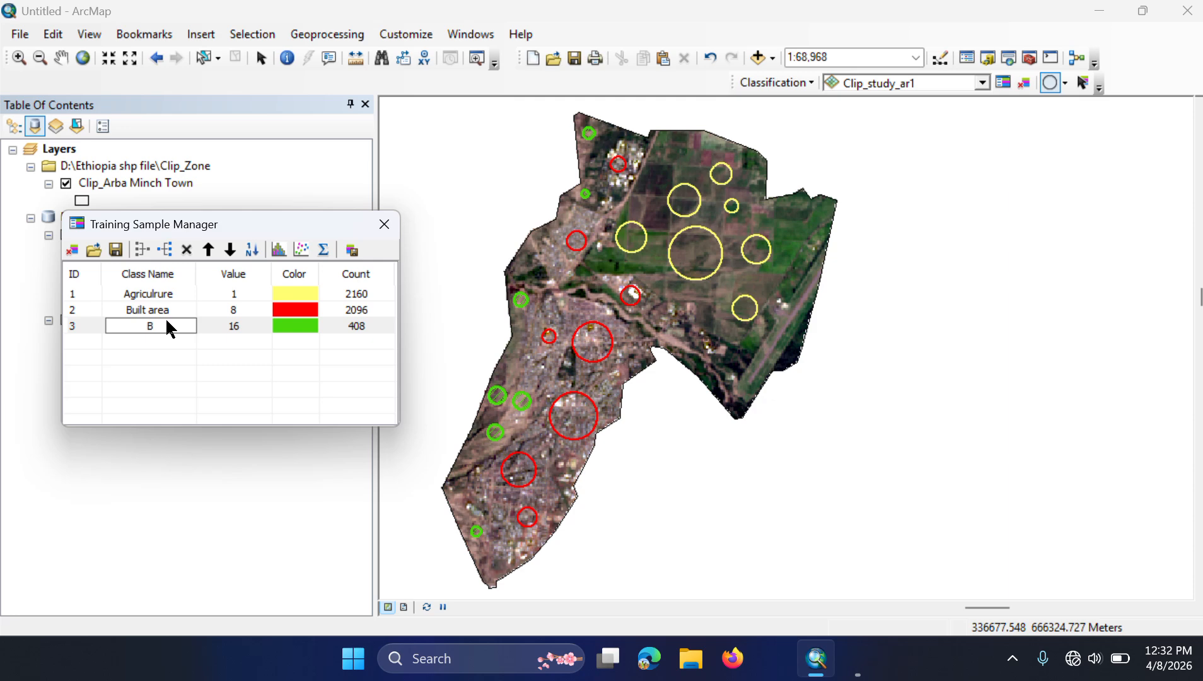
type("and")
left_click(293, 328)
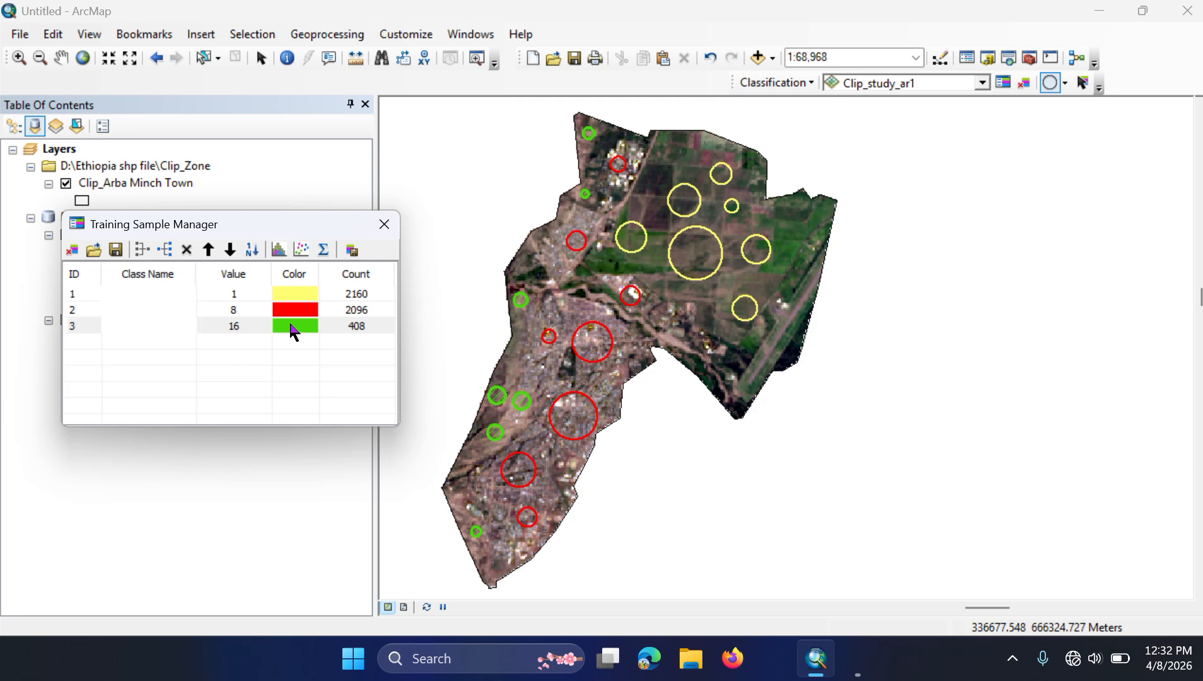
left_click(293, 328)
left_click(293, 328)
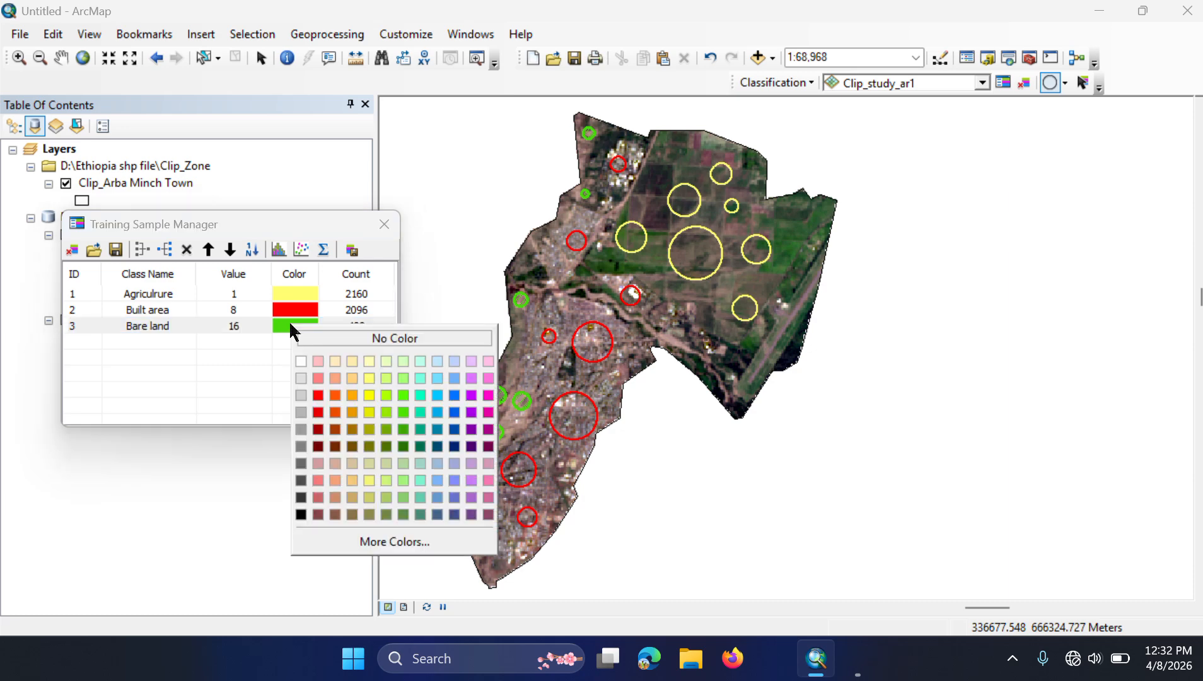
left_click(300, 376)
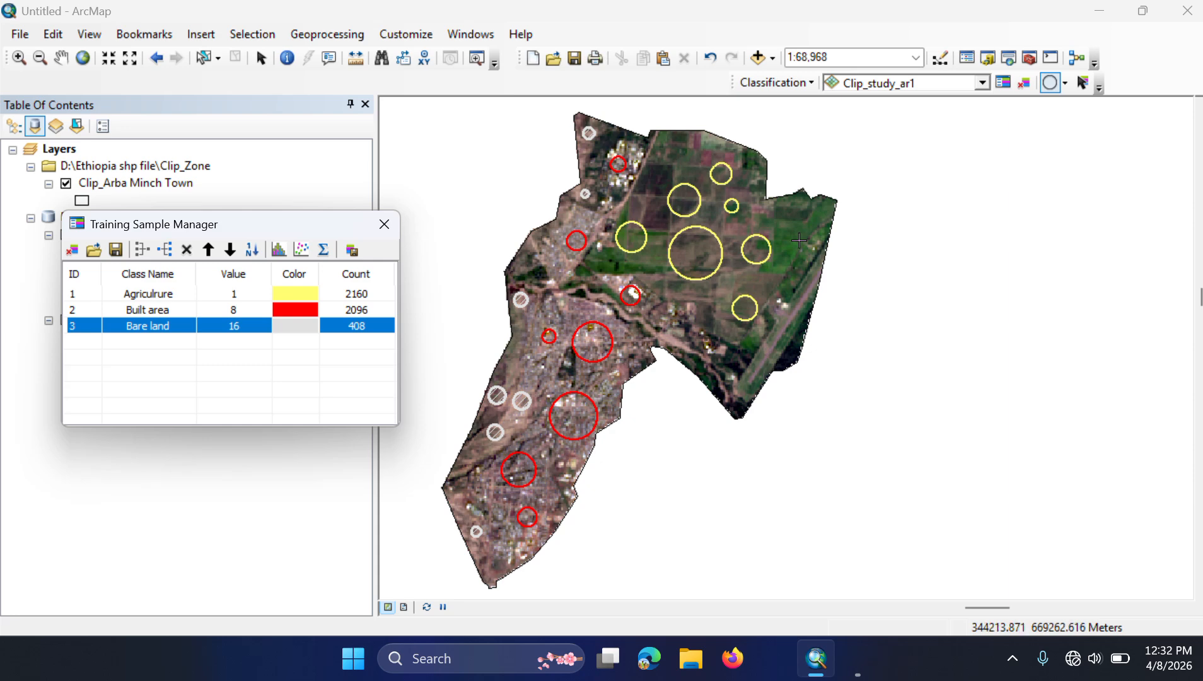
Draw two small circular training samples over dark green vegetation in the southeast and merge them into one class
left_click(789, 350)
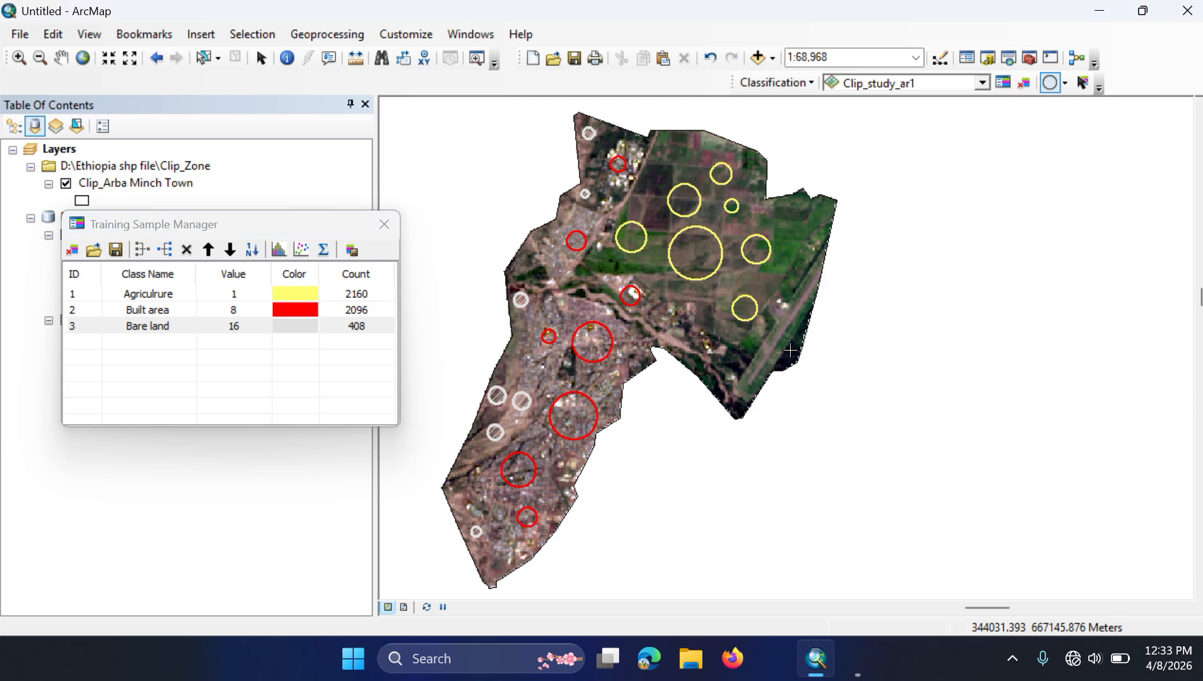
left_click(792, 350)
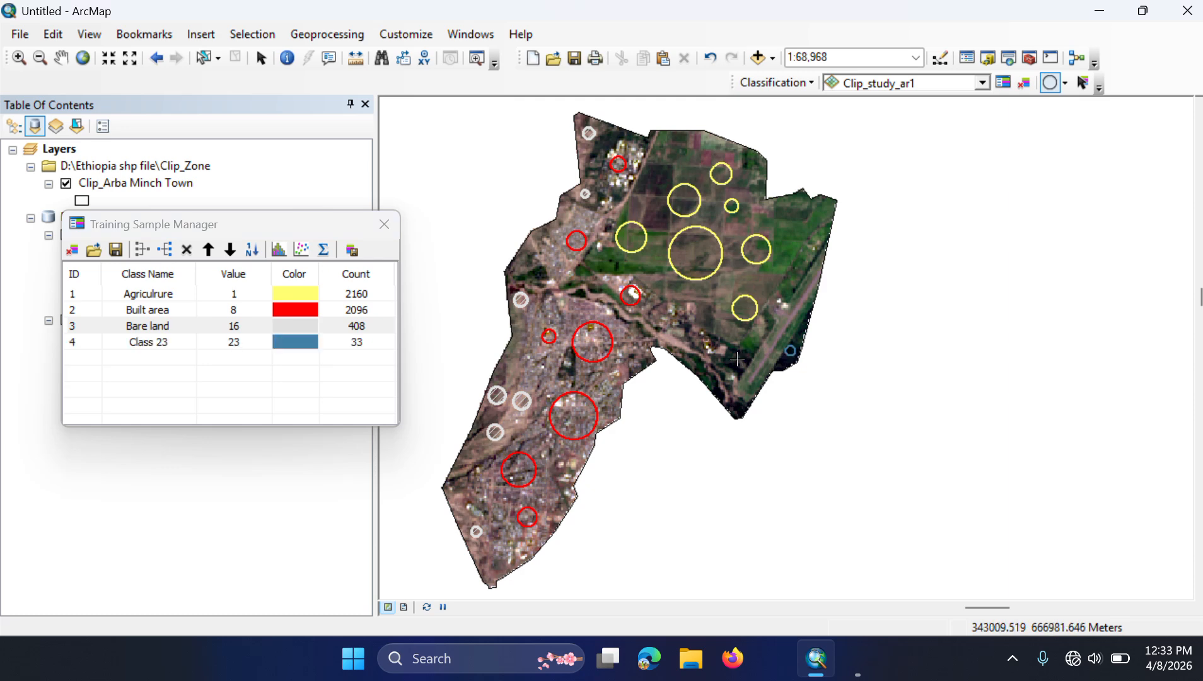
left_click(737, 360)
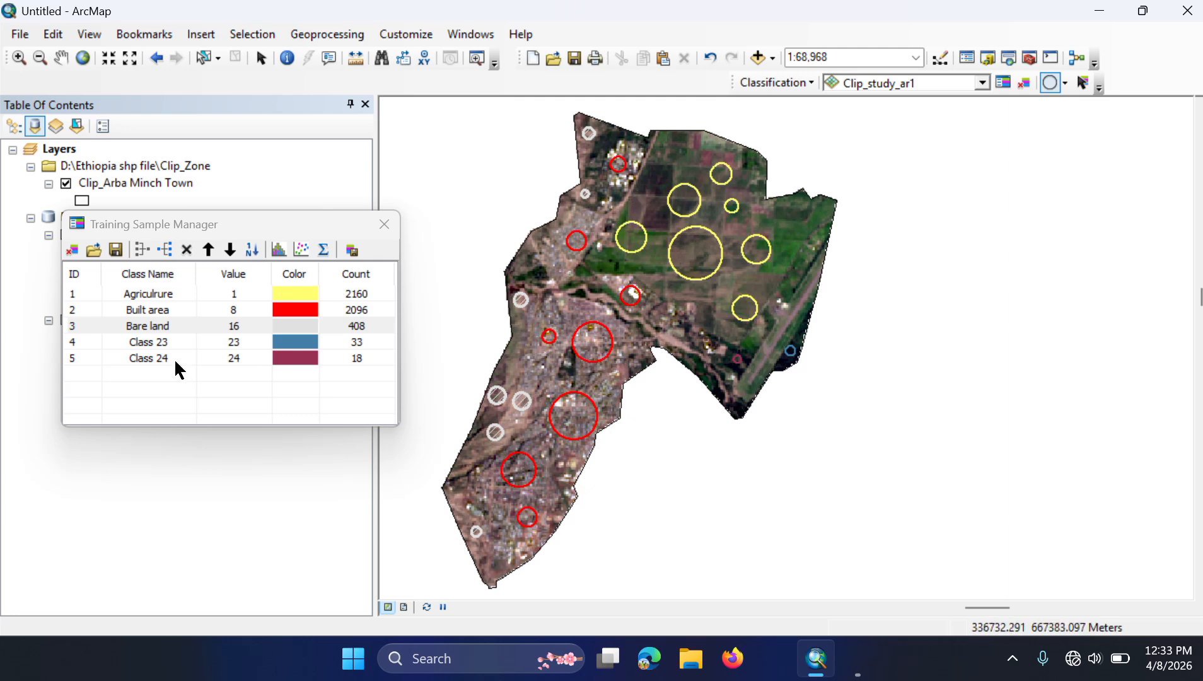
left_click(85, 340)
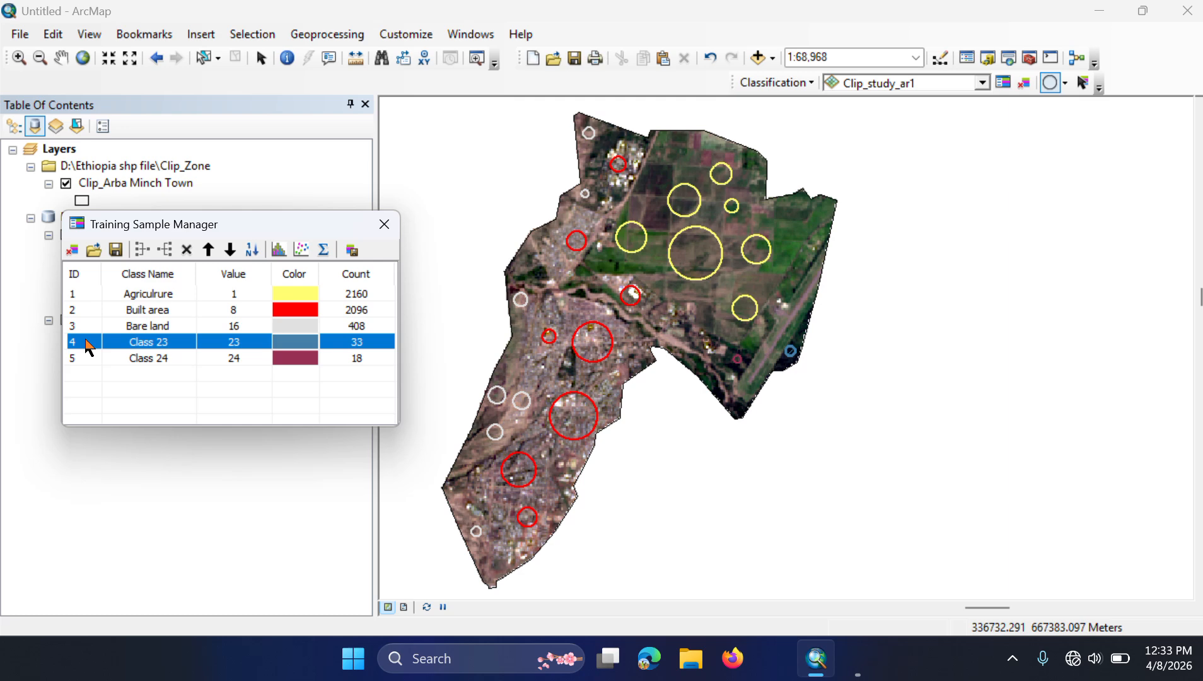
left_click(72, 357, "shift")
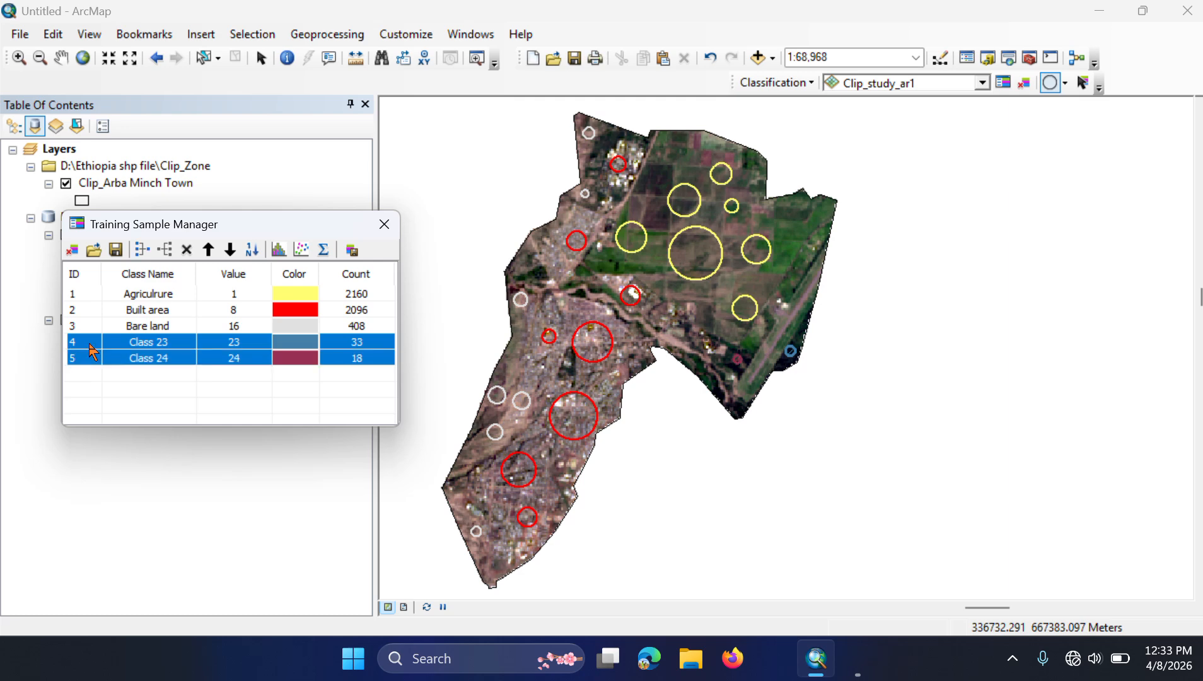
Rename the merged southeastern class as "Vegetation" and set its color to bright green
double_click(174, 344)
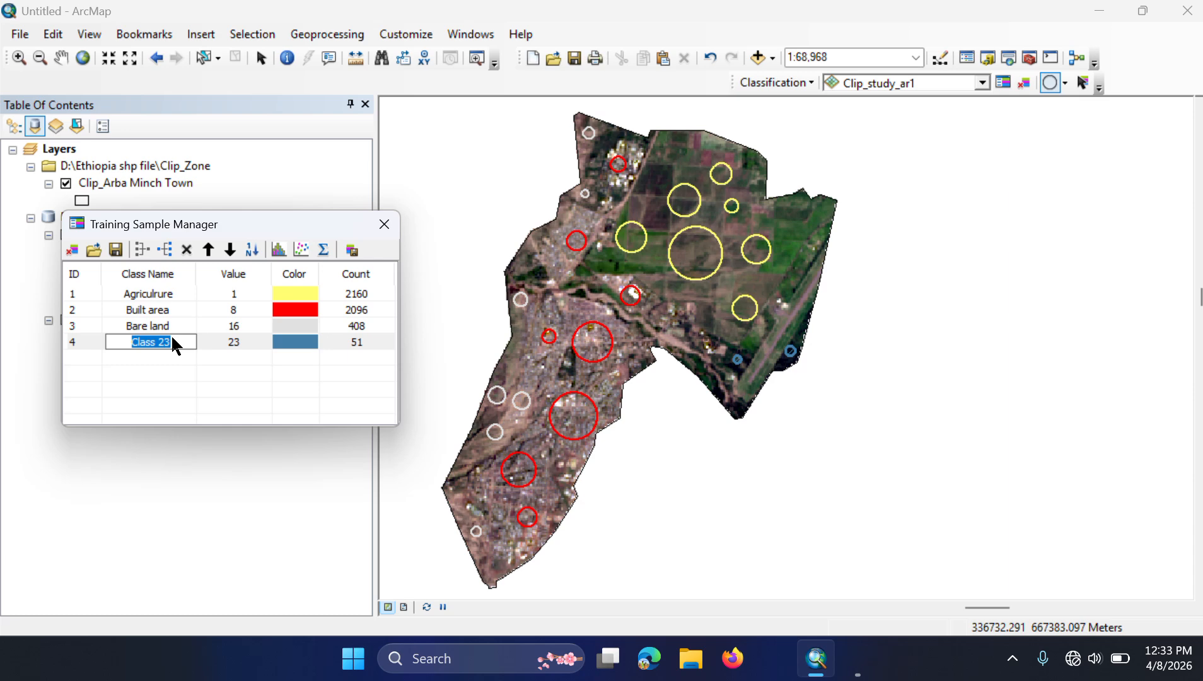
type("Vegetation")
left_click(300, 347)
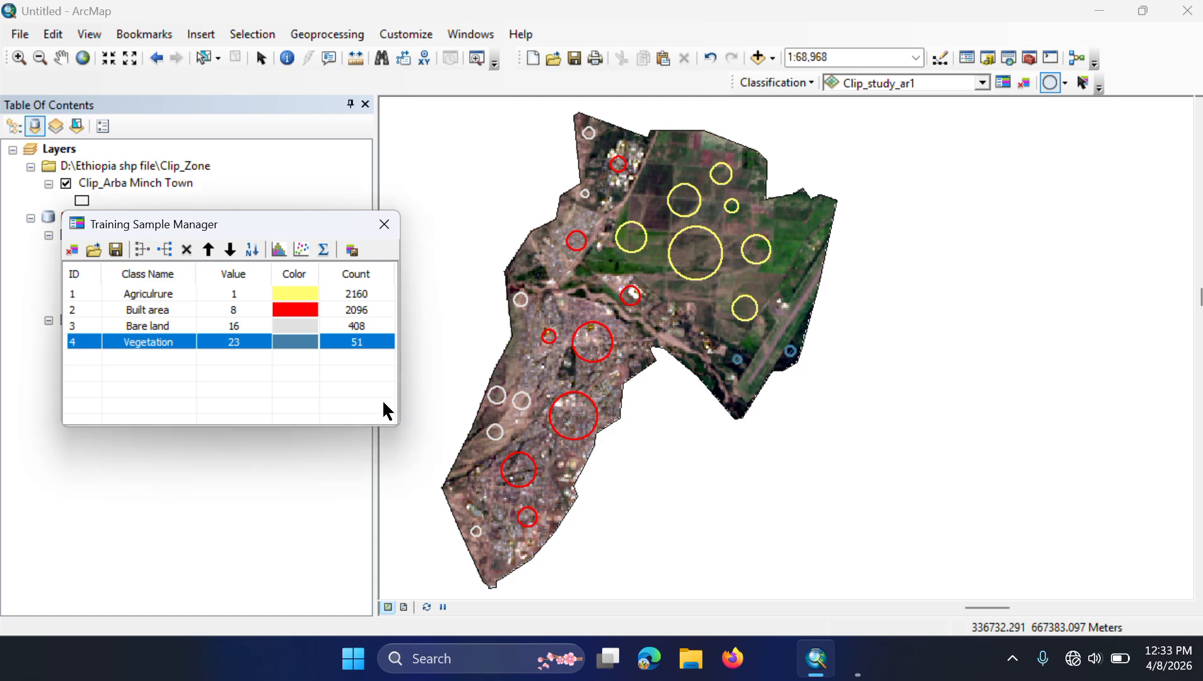
left_click(295, 346)
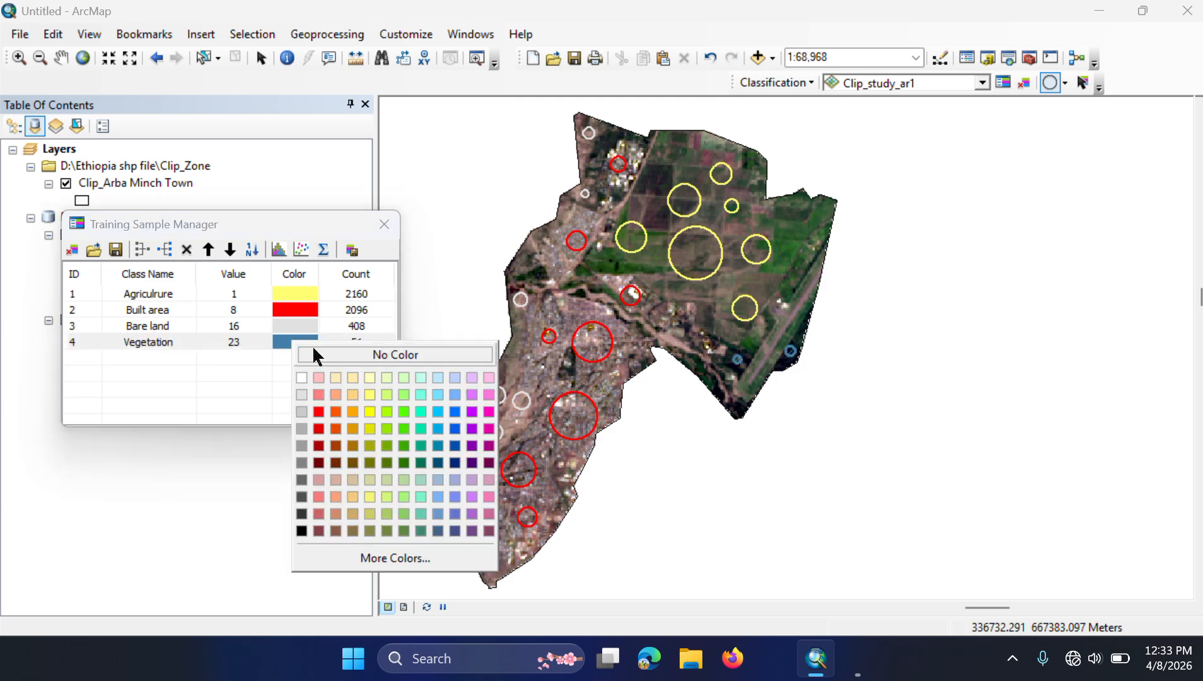
left_click(400, 413)
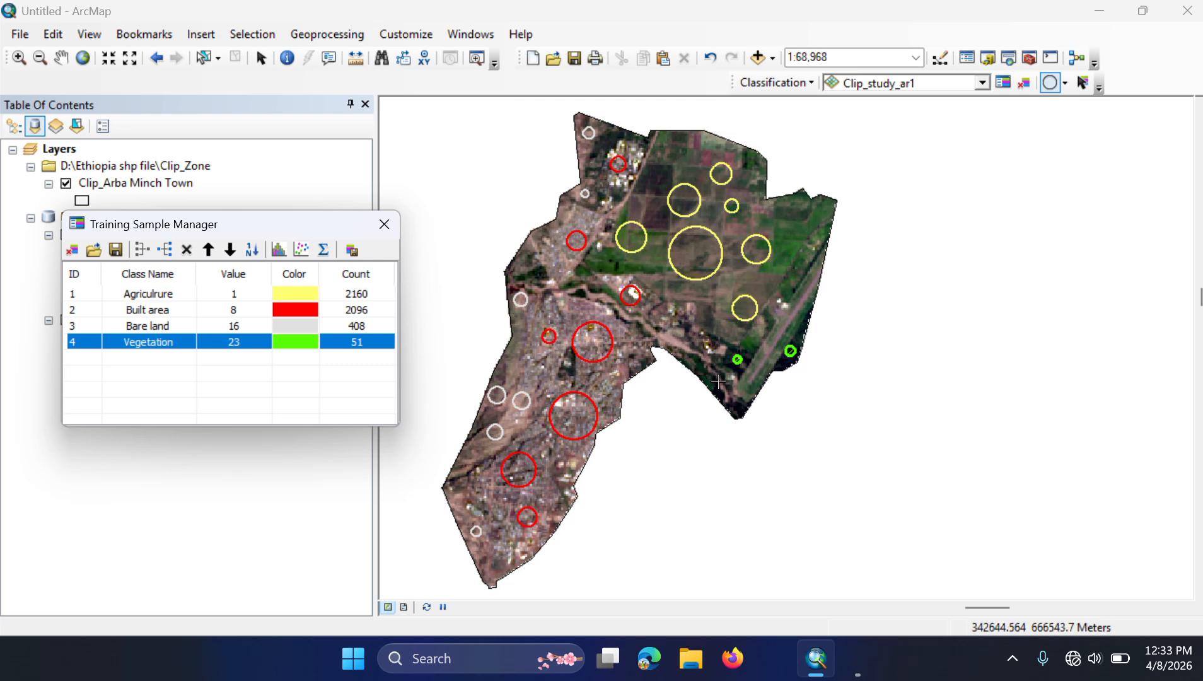
Draw two small circular training samples along the river crossing the town and merge them into one class
left_click(667, 341)
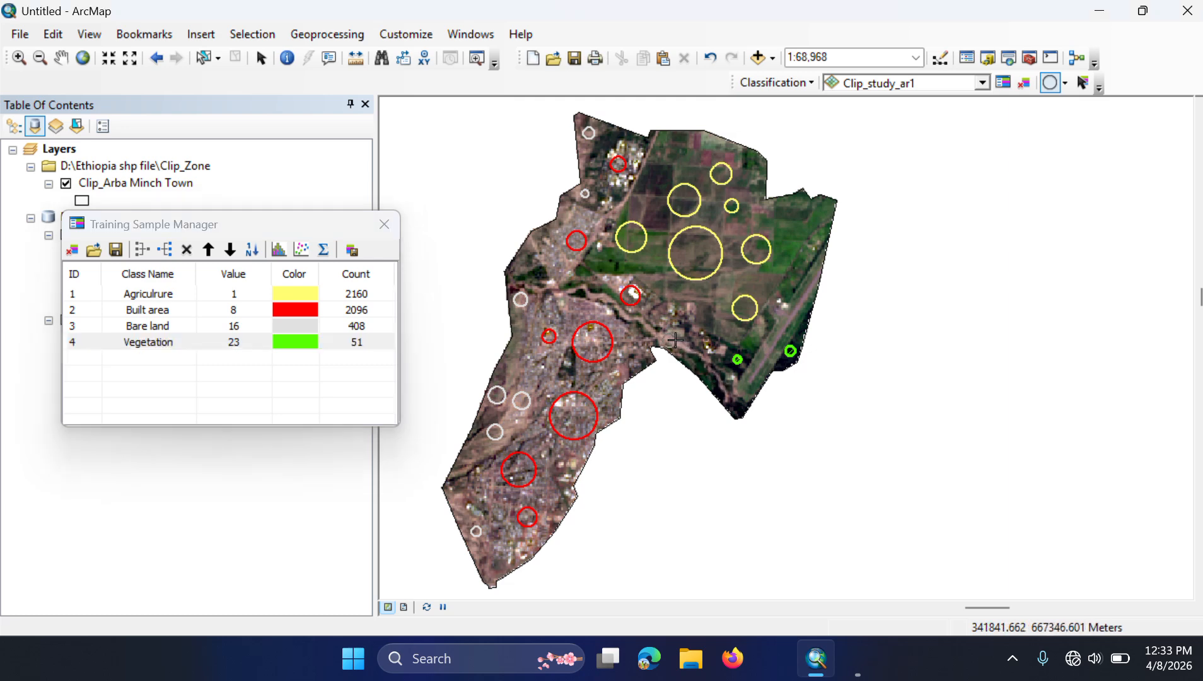
left_click_drag(674, 340, 672, 341)
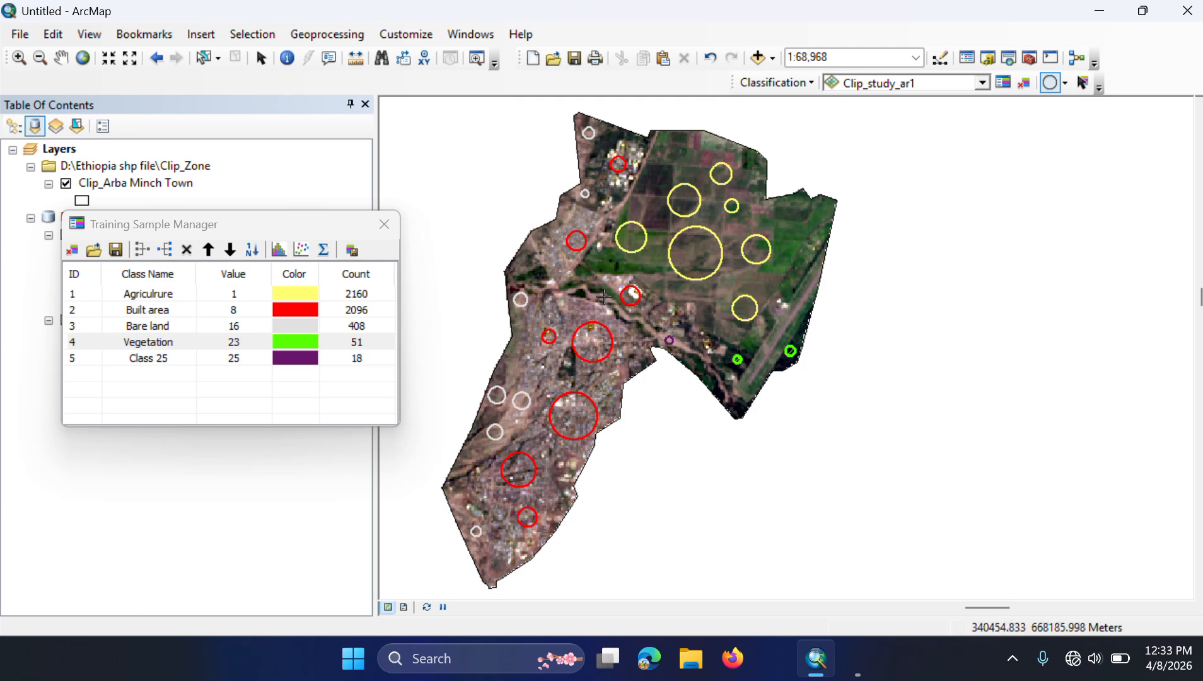
left_click_drag(603, 297, 599, 296)
left_click(82, 367)
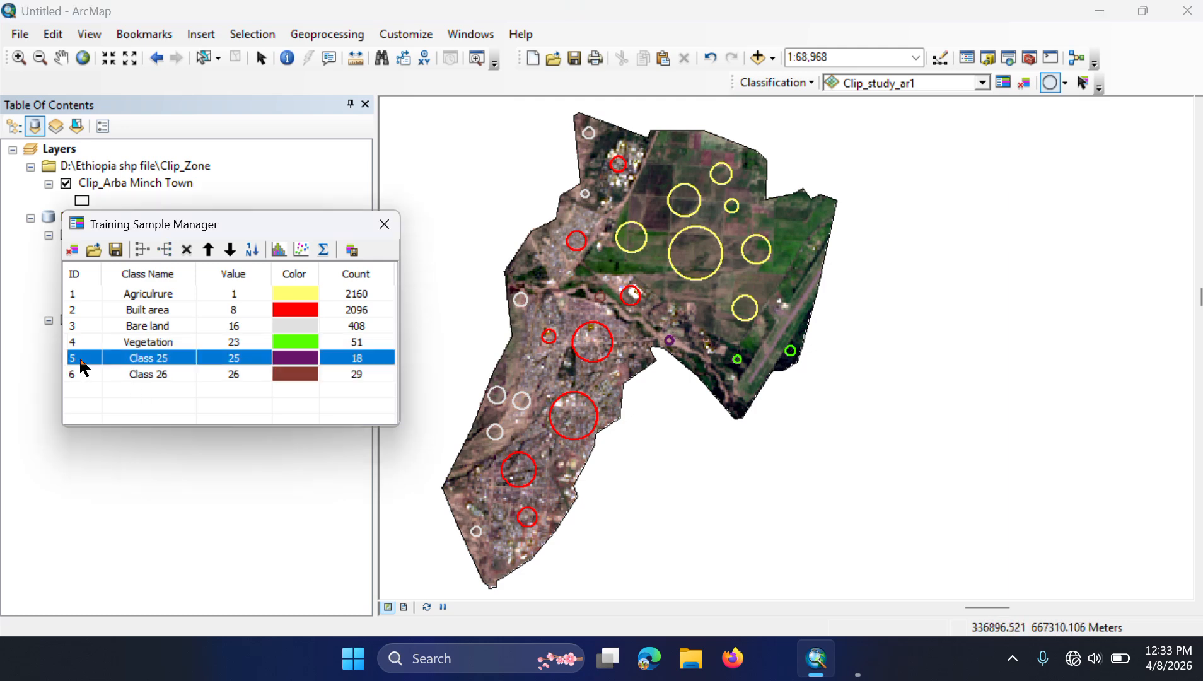
left_click(78, 373, "shift")
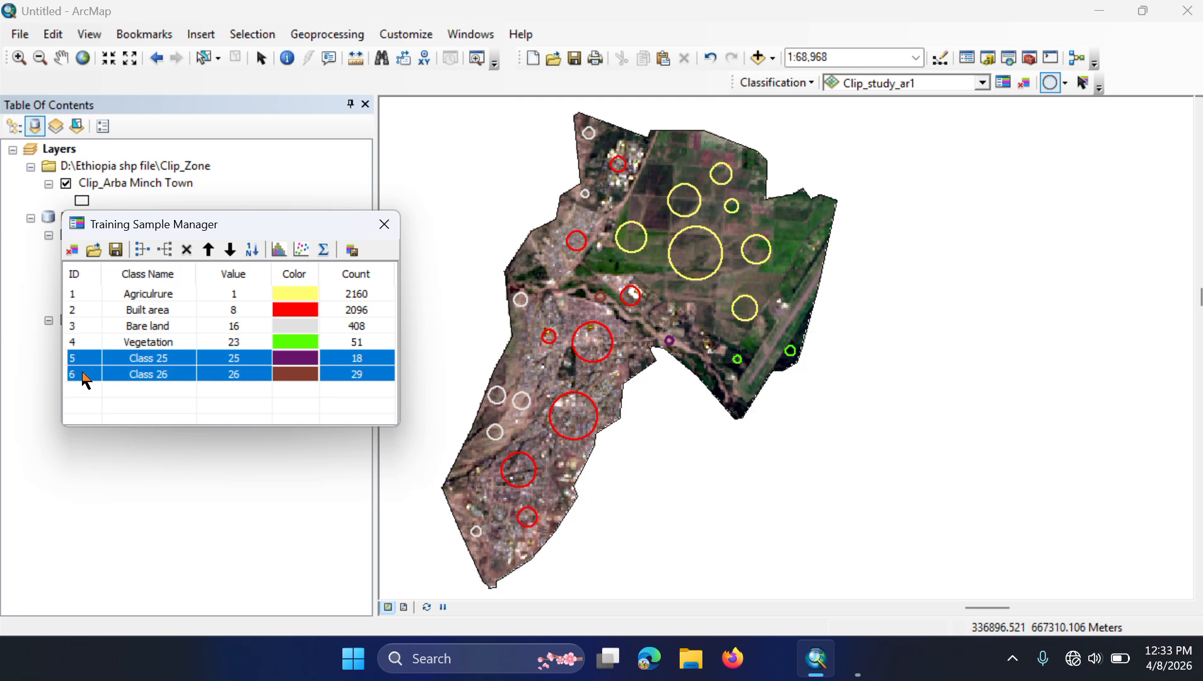
left_click(142, 251)
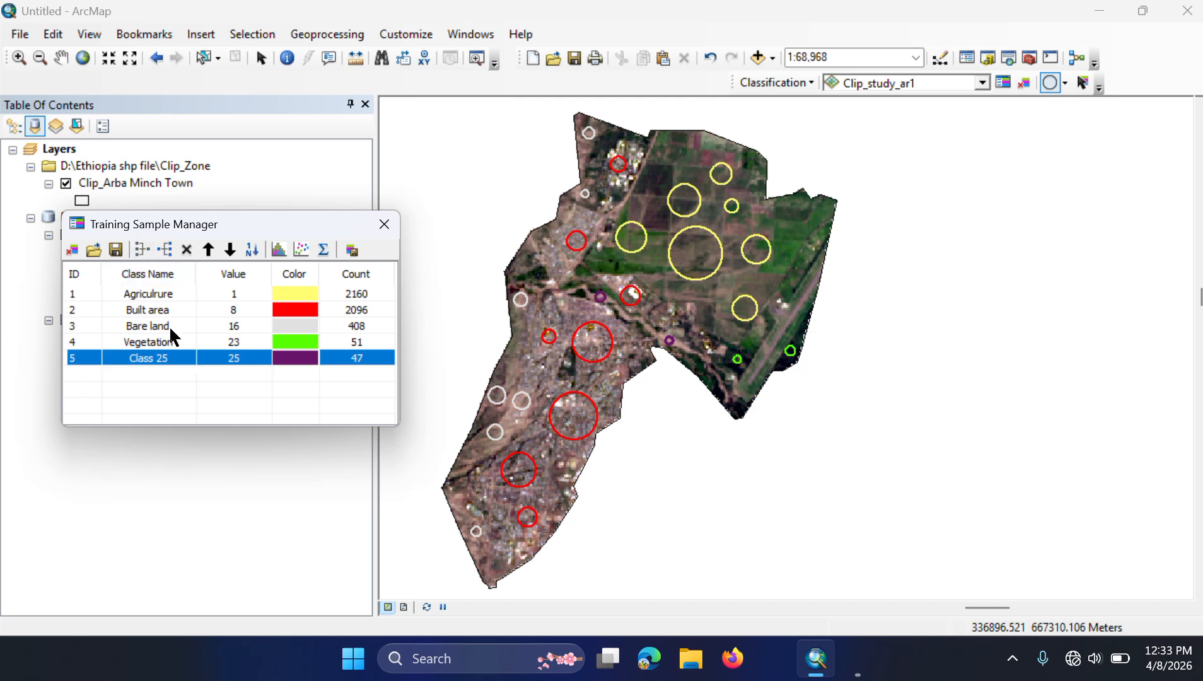
Rename the merged river class as "Kulfo River" and set its color to blue
left_click(177, 357)
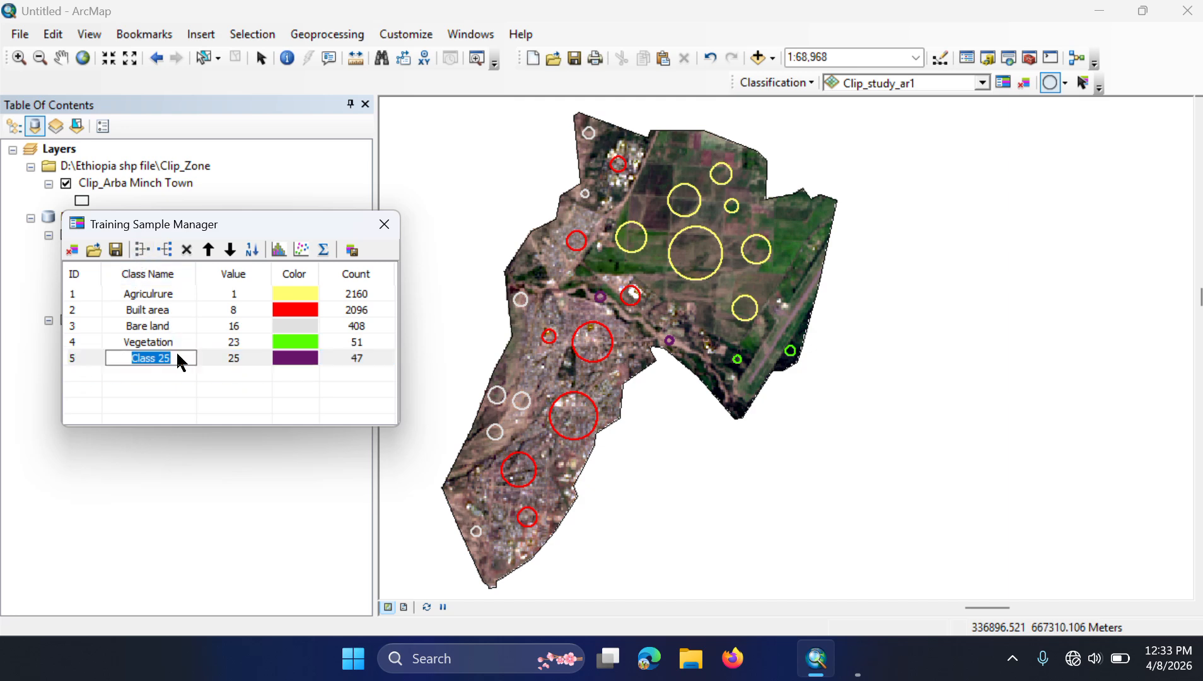
type("Kulfo River")
left_click(298, 363)
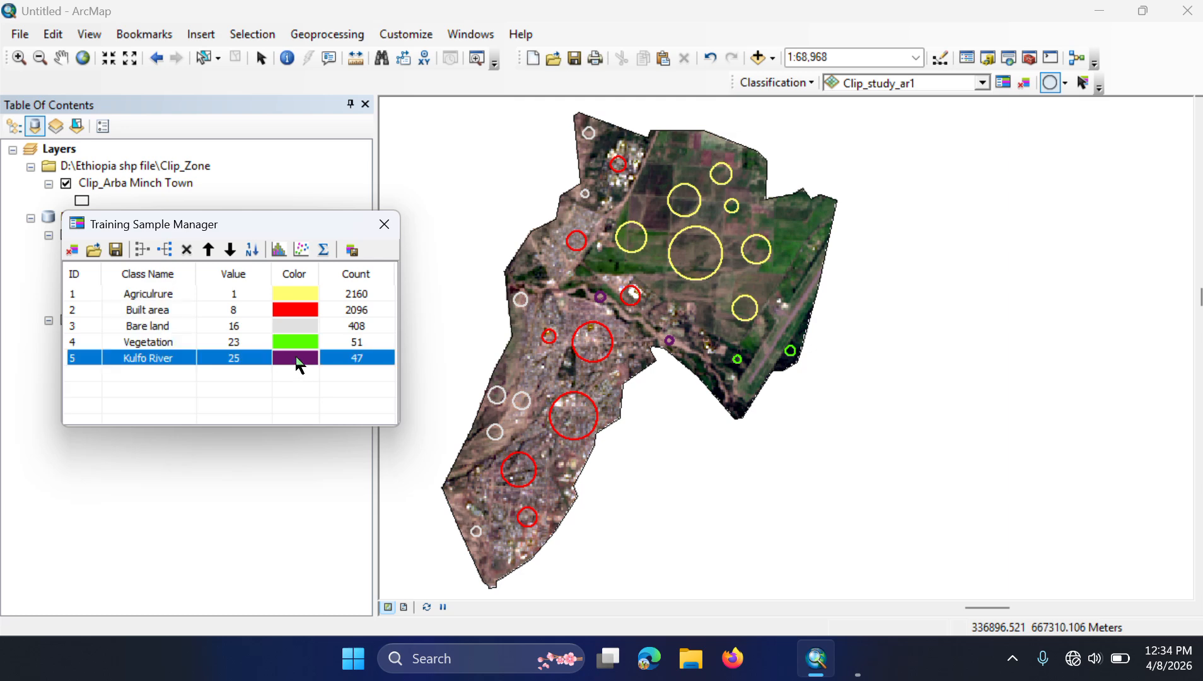
double_click(298, 363)
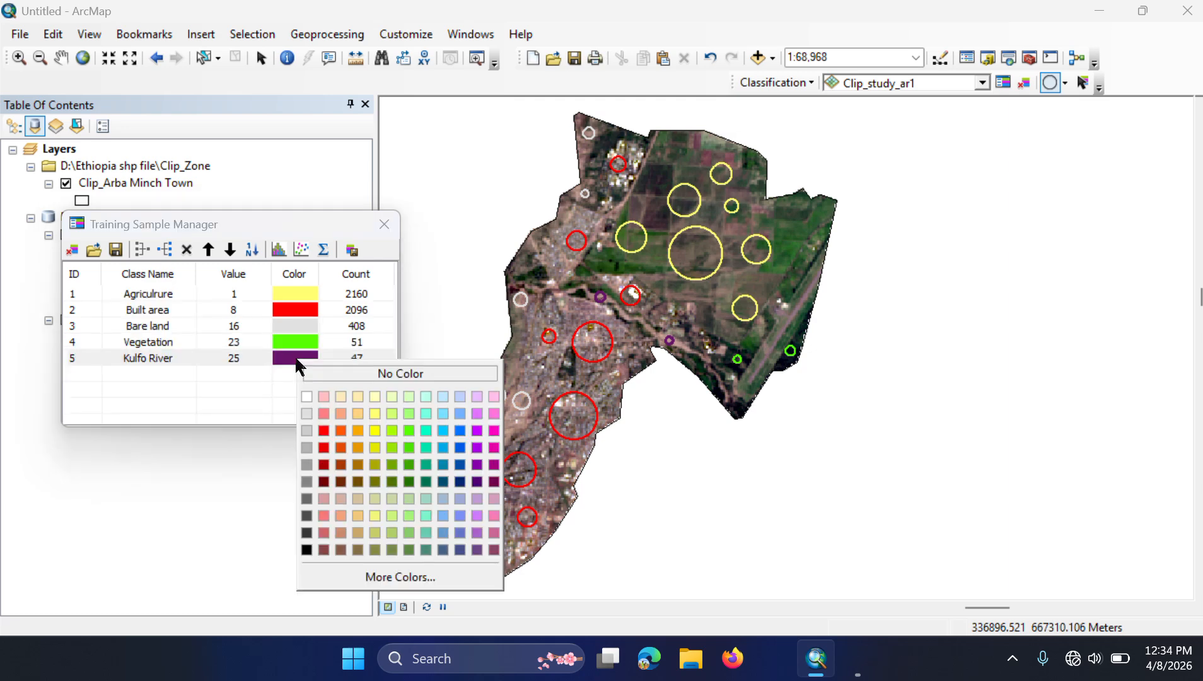
left_click(461, 447)
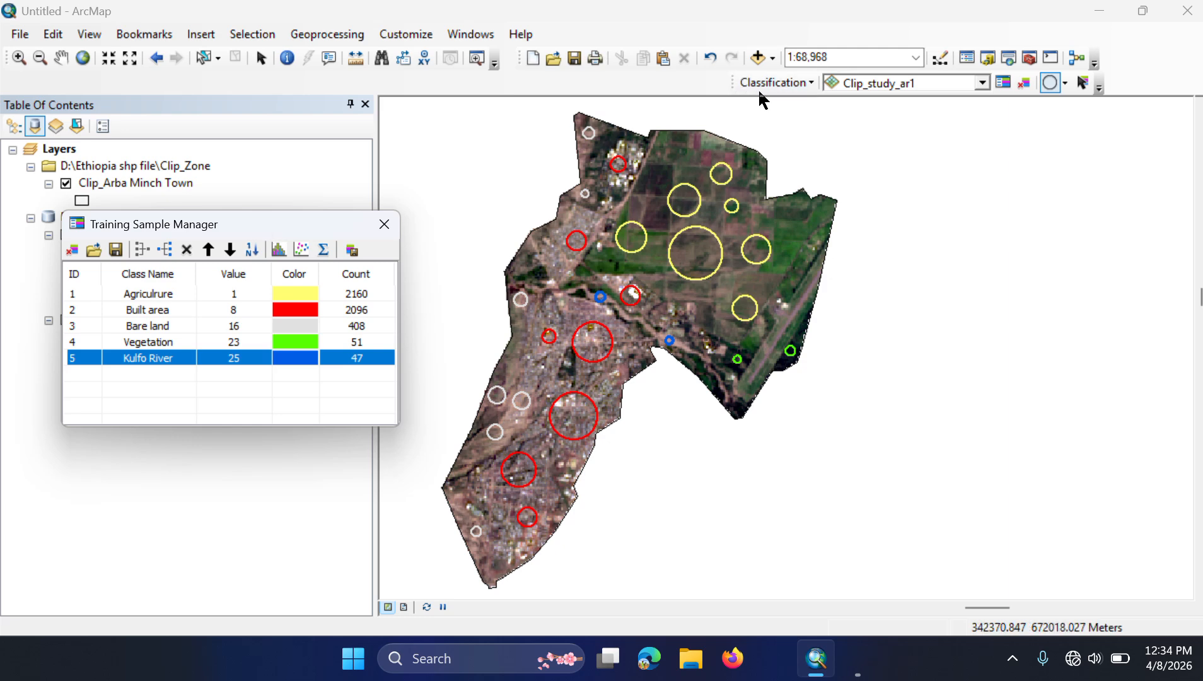
Run Interactive Supervised Classification on Clip_study_ar1 using the five training classes
left_click(787, 81)
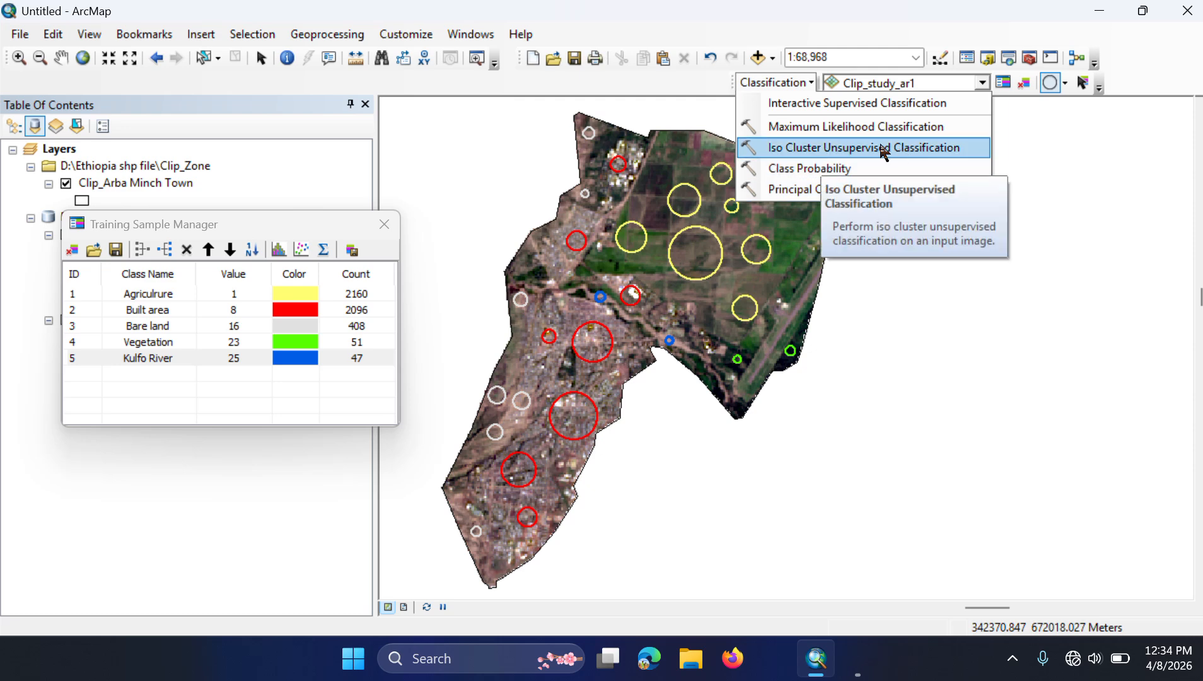
left_click(841, 107)
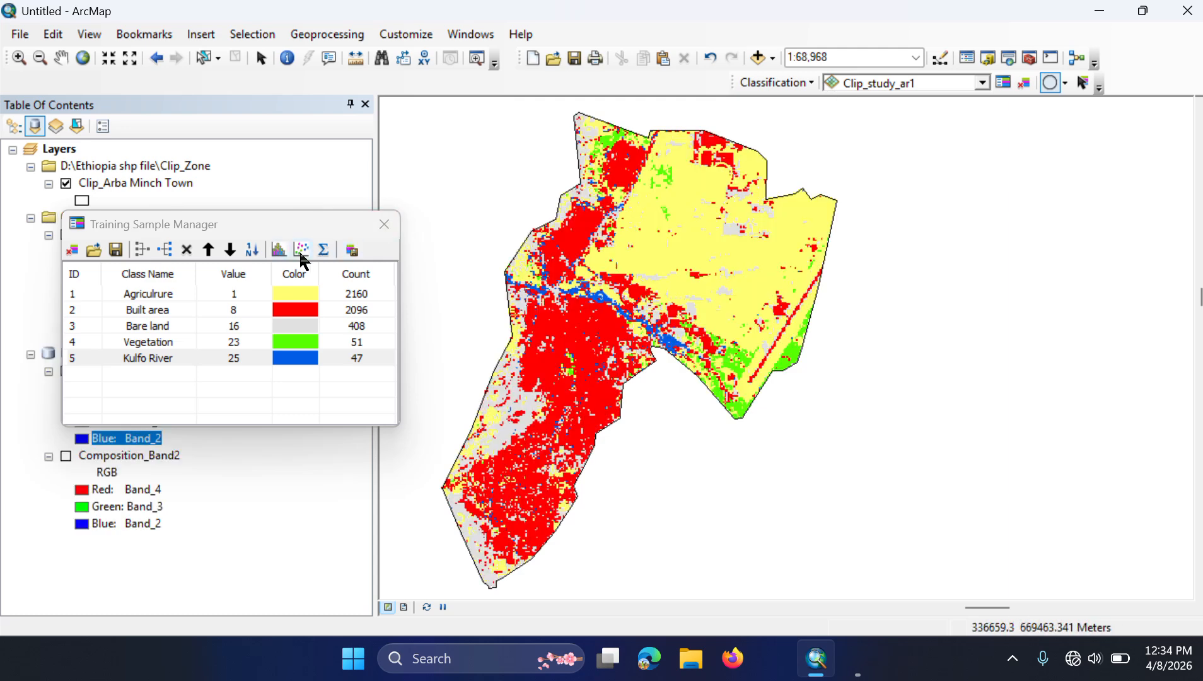
Delete all five training classes, close the Training Sample Manager and switch from circle drawing to the element selection tool
left_click(80, 290)
left_click(81, 292)
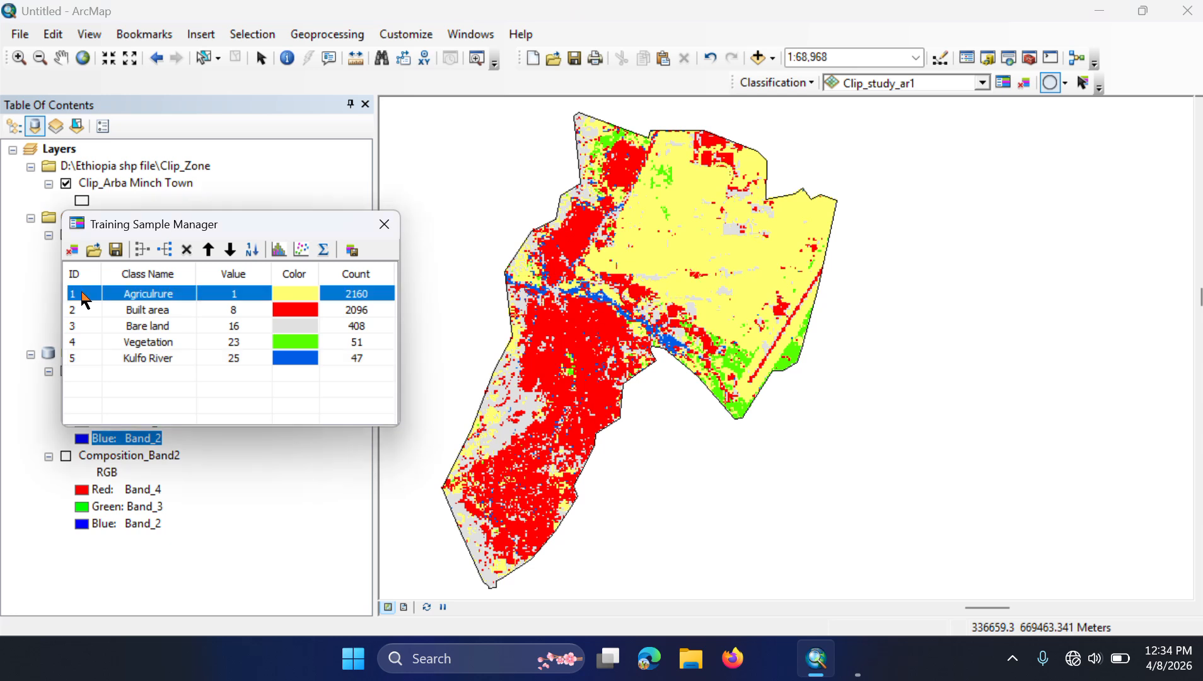
left_click(101, 359, "shift")
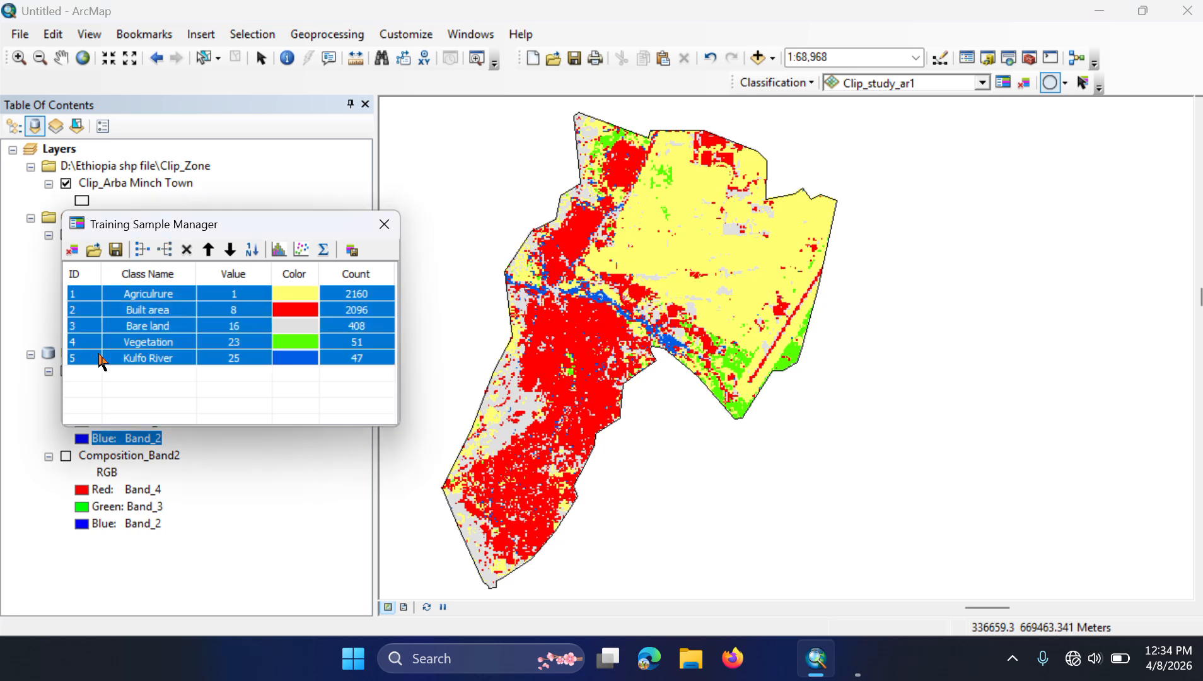
left_click(190, 254)
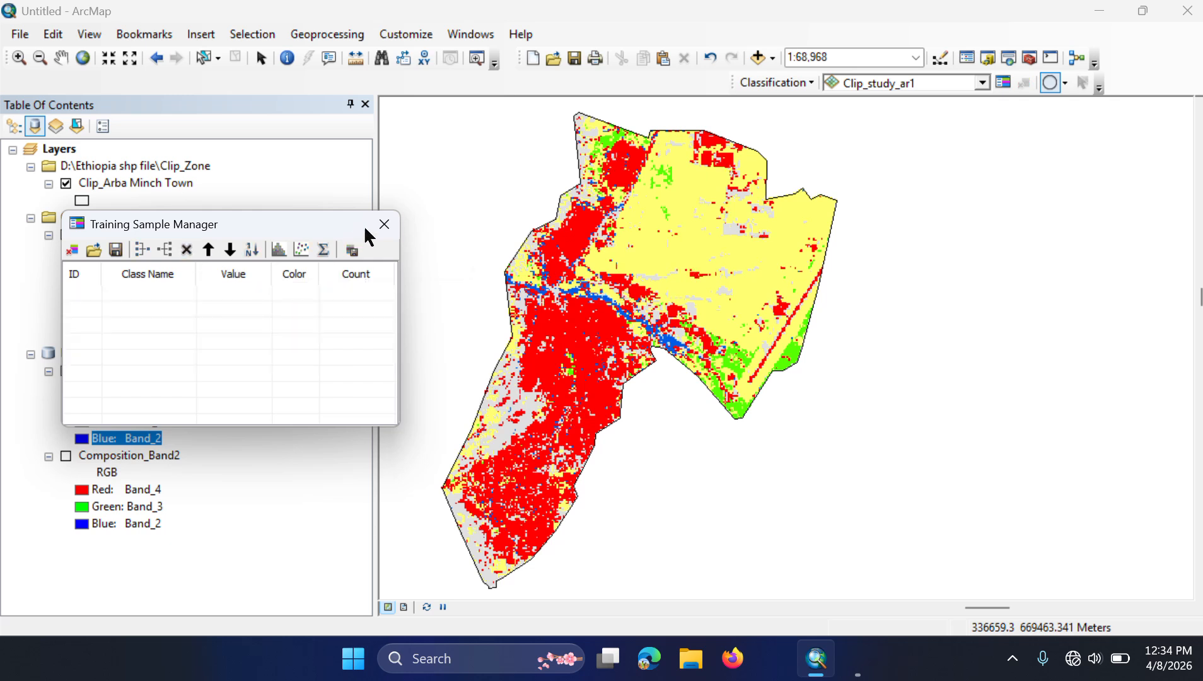
left_click(384, 225)
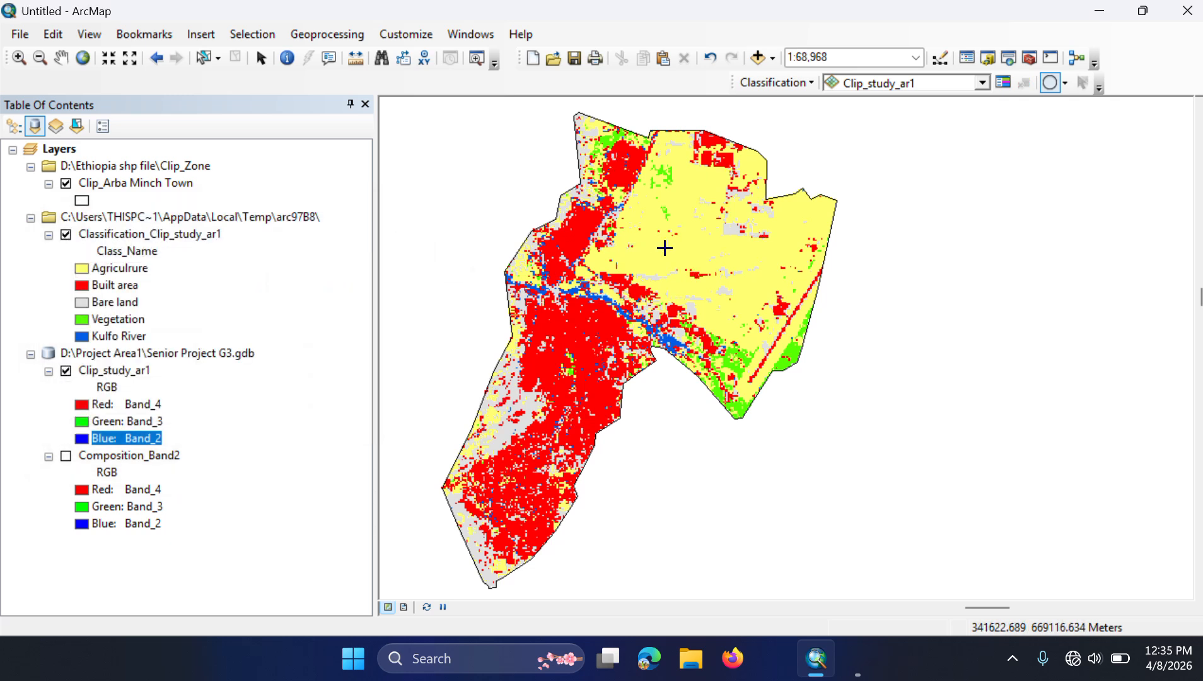
left_click(262, 58)
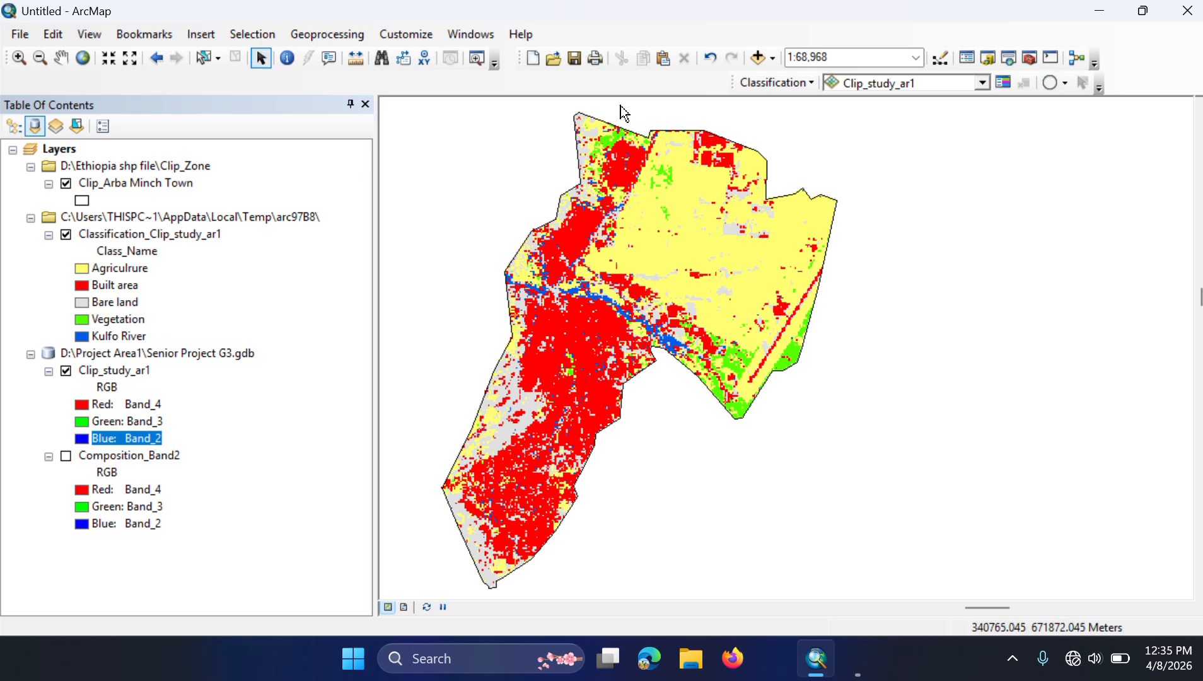